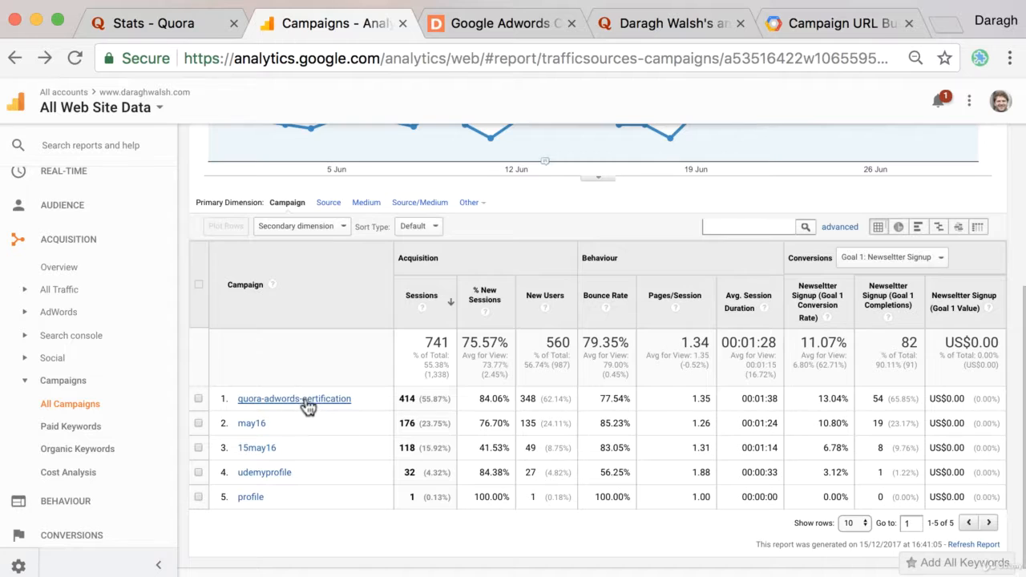
# - Highlight the sessions figure for the quora-adwords-certification campaign in the All Campaigns report
pyautogui.moveTo(401, 399); pyautogui.dragTo(428, 397)
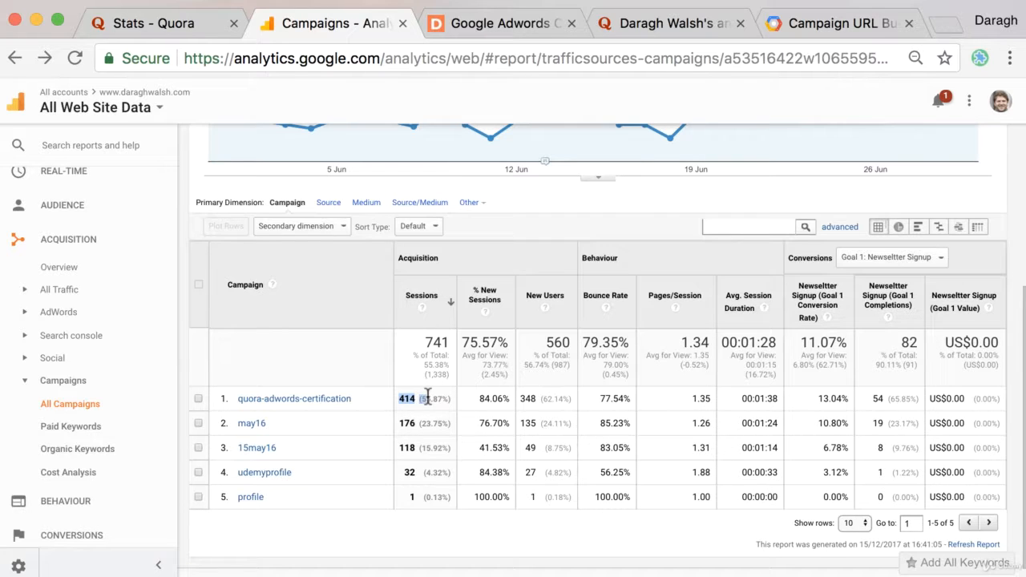
pyautogui.click(421, 400)
# - Switch to Quora, open the account's answer stats, and set their period to All Time
pyautogui.click(159, 22)
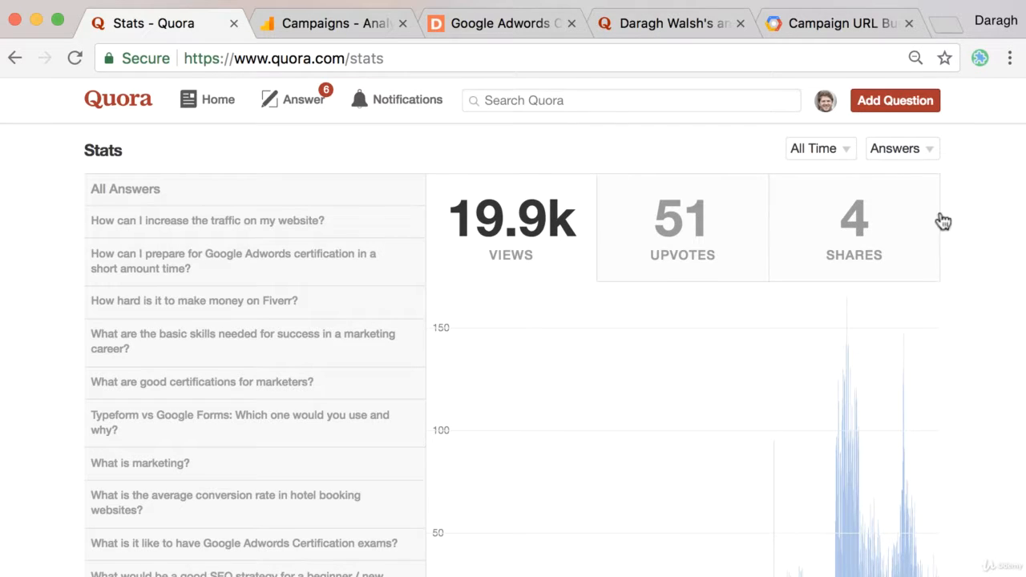
pyautogui.click(829, 113)
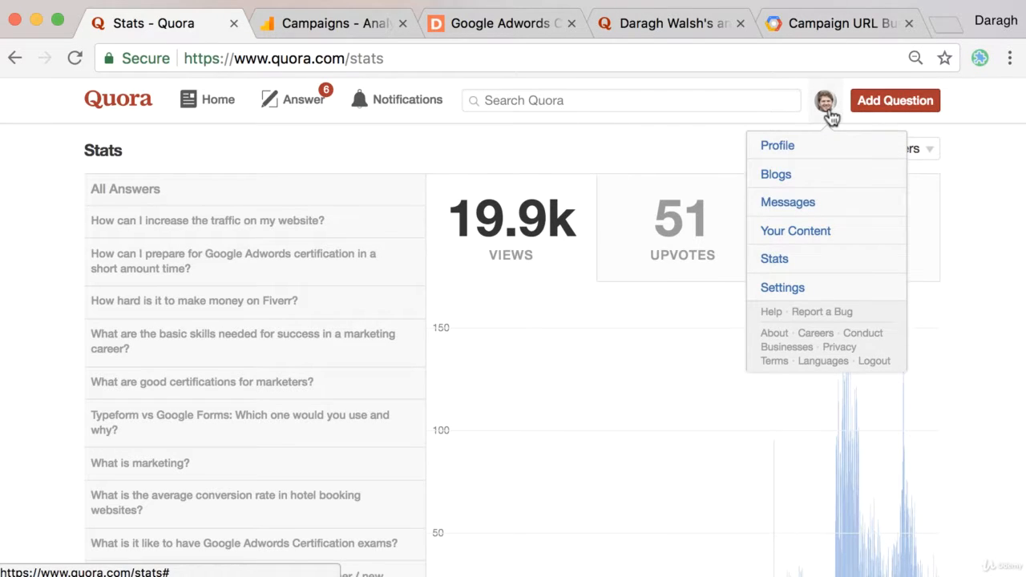
pyautogui.click(789, 260)
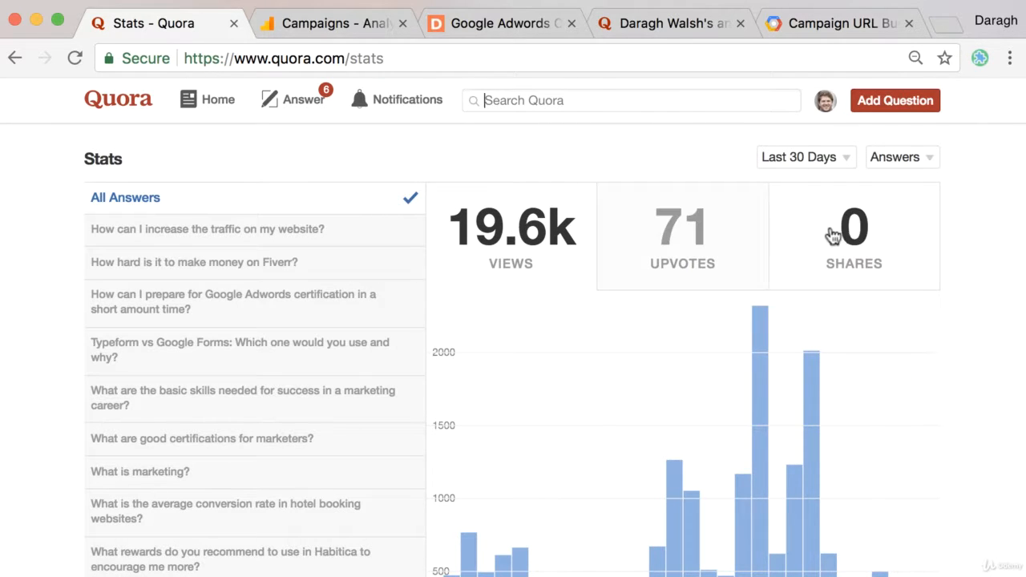
pyautogui.click(822, 165)
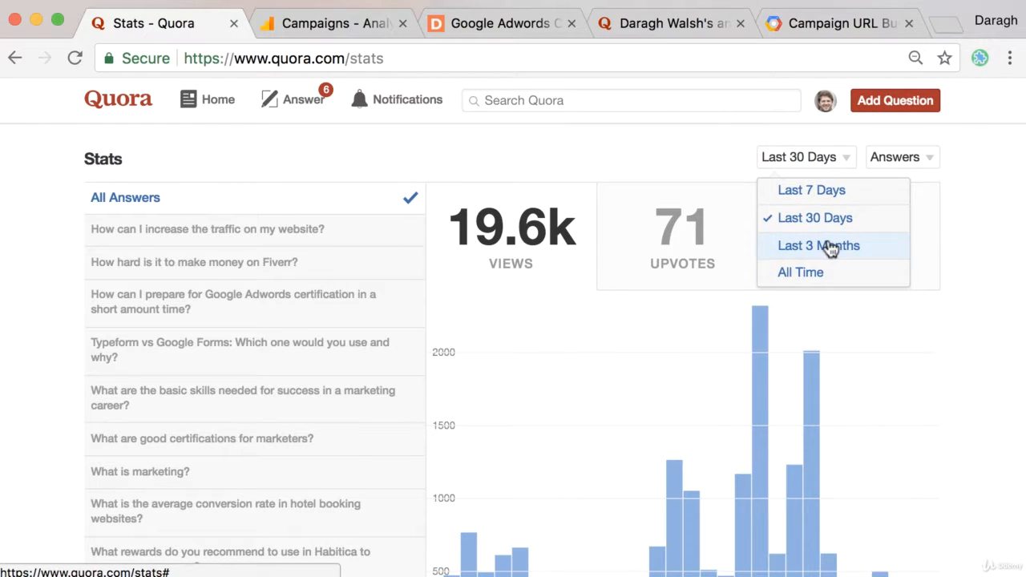
pyautogui.click(820, 275)
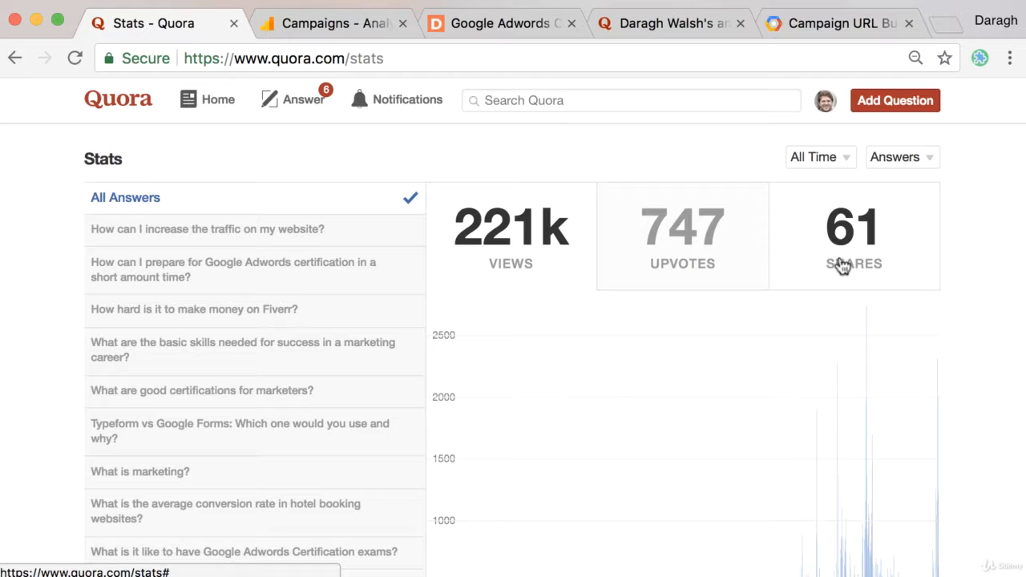
pyautogui.scroll(-2, 731, 328)
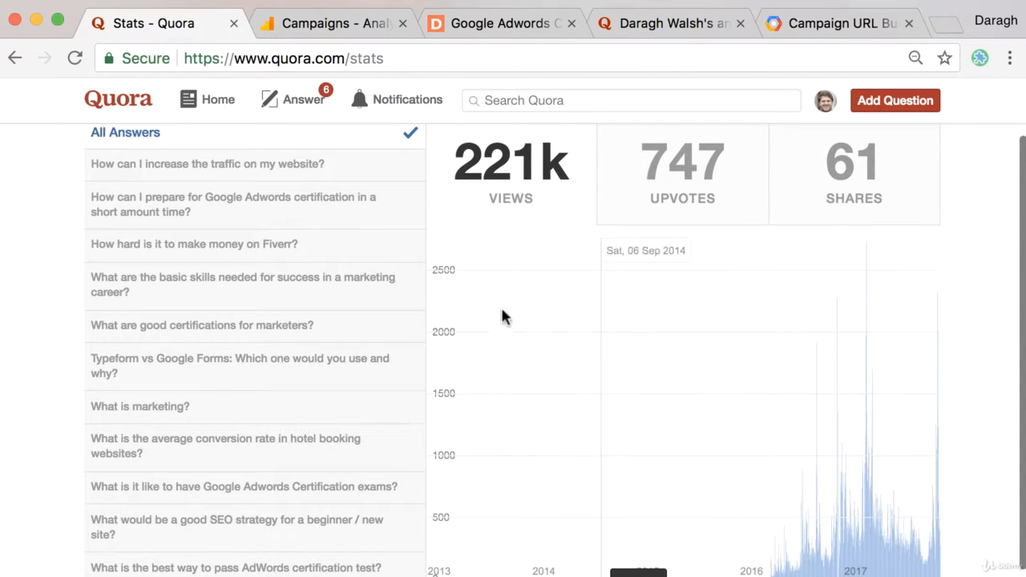
pyautogui.scroll(2, 396, 316)
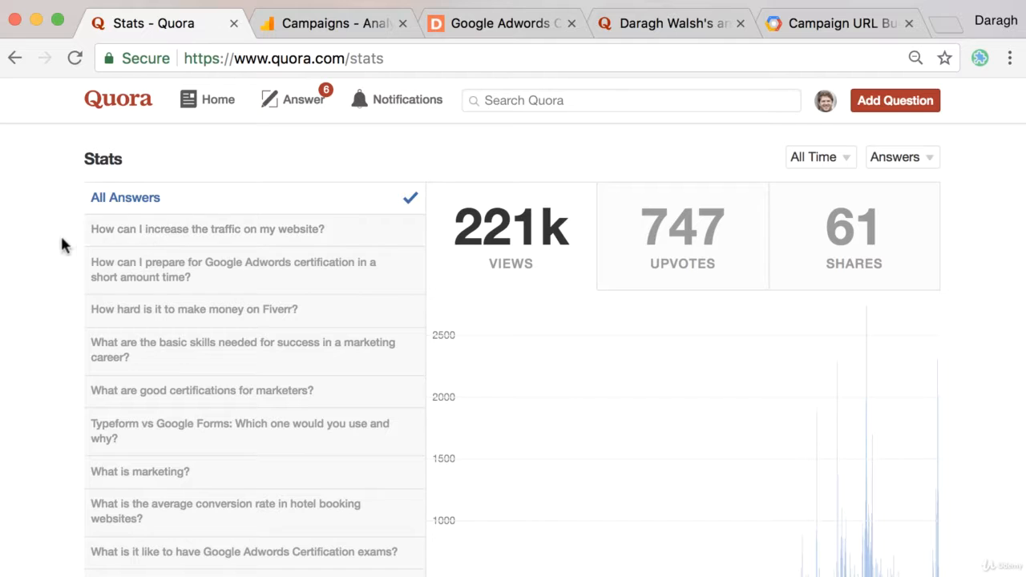
# - Open the answer to "How can I increase the traffic on my website?" from the stats list and read it through
pyautogui.click(158, 231)
pyautogui.click(159, 232)
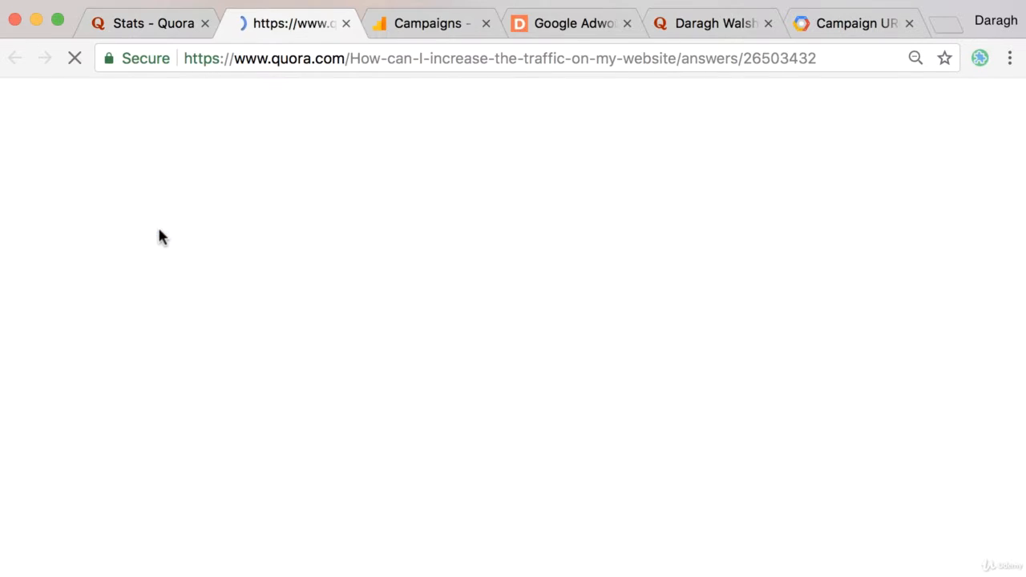
pyautogui.scroll(-5, 403, 161)
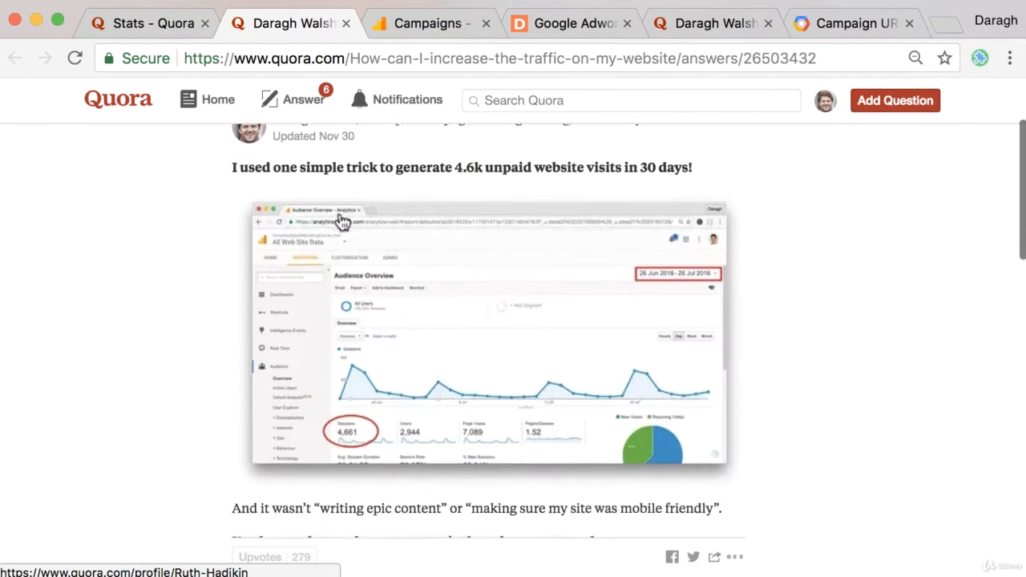
pyautogui.scroll(-7, 368, 383)
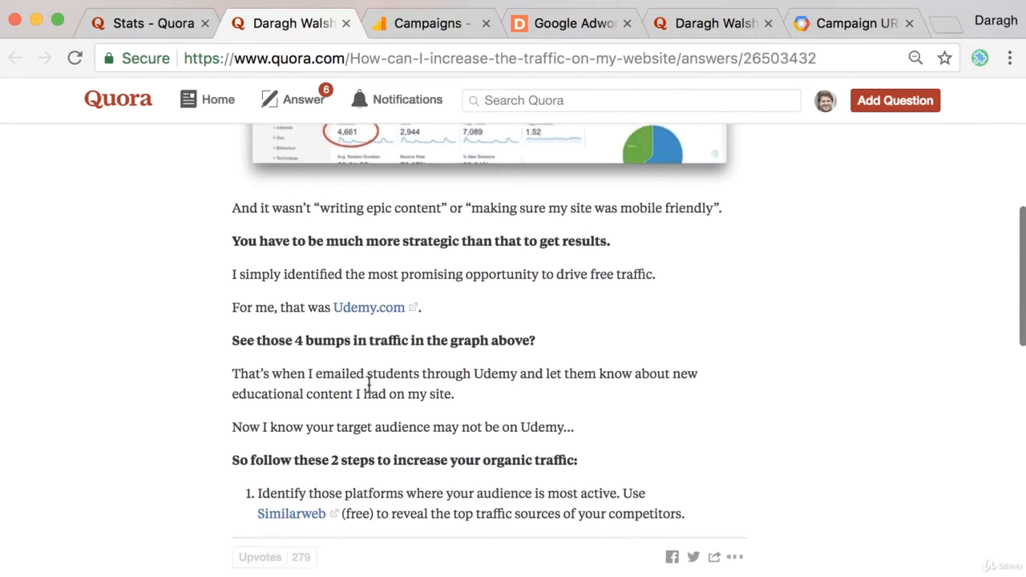
pyautogui.scroll(-5, 369, 387)
pyautogui.scroll(7, 369, 387)
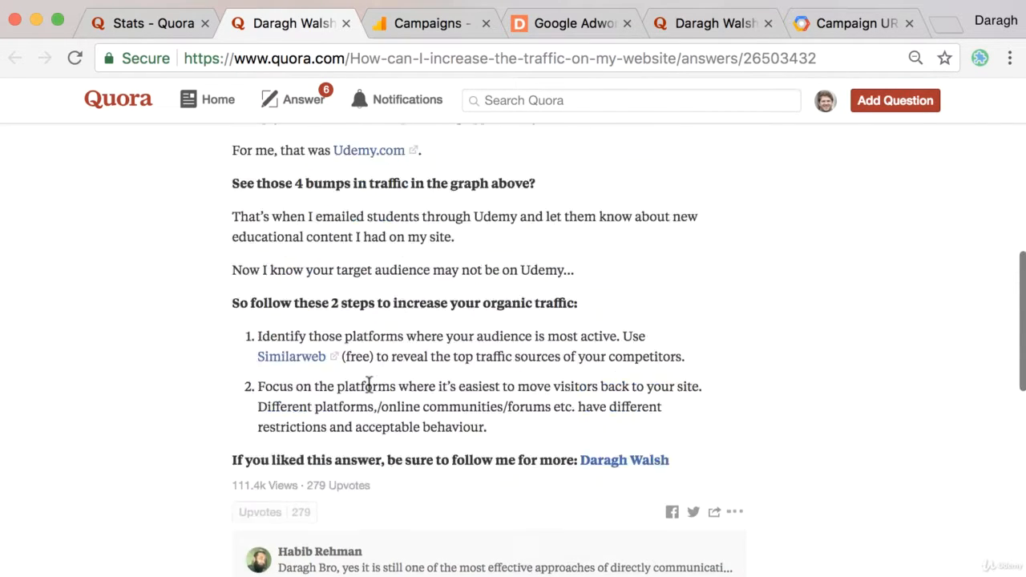
pyautogui.scroll(7, 370, 392)
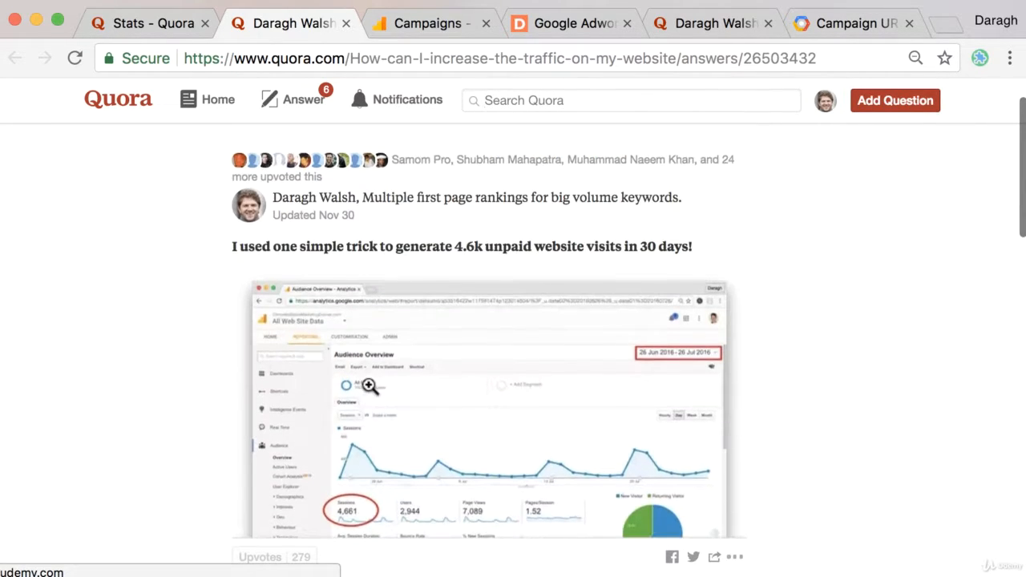
pyautogui.scroll(-10, 369, 385)
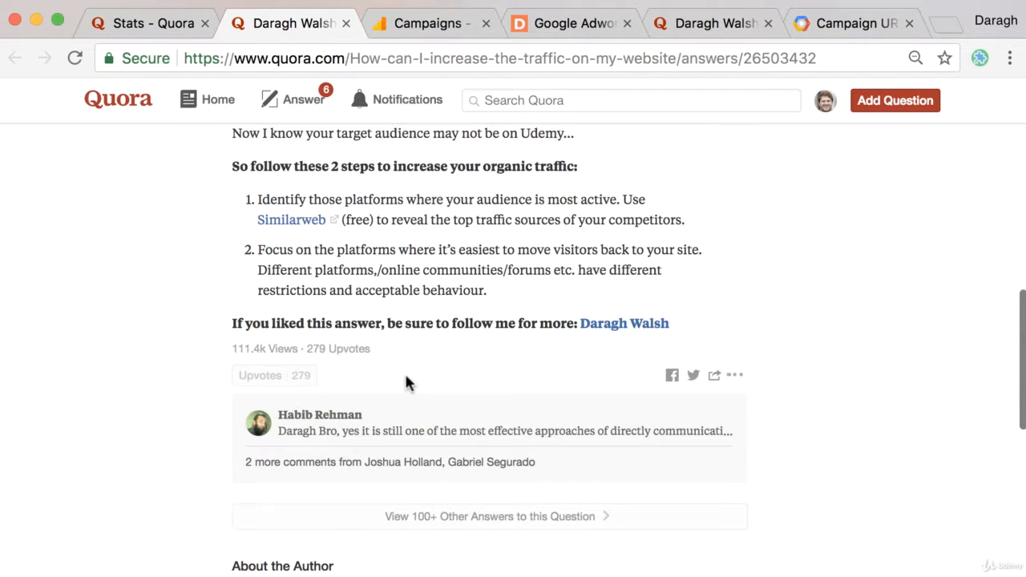
pyautogui.scroll(12, 426, 355)
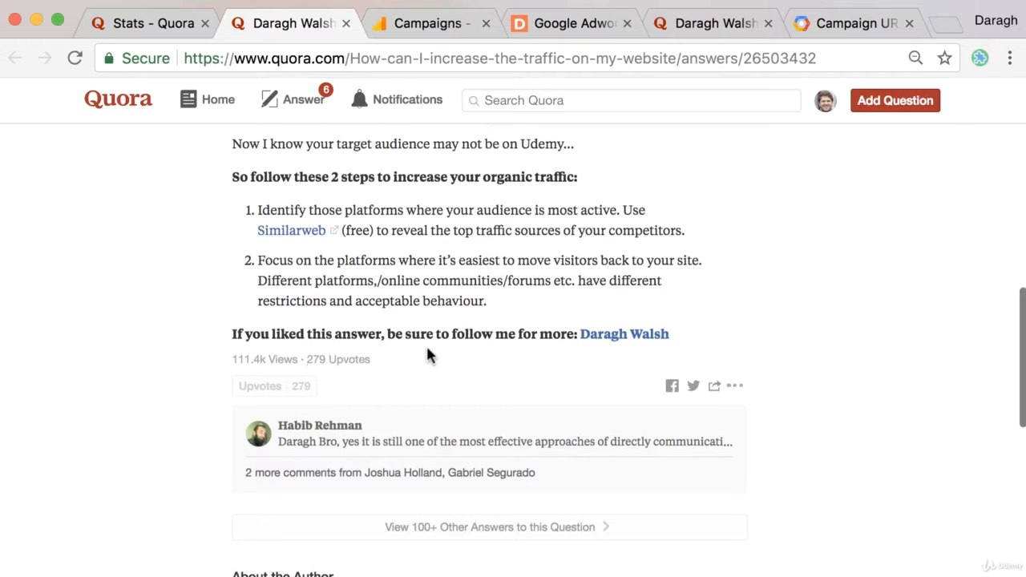
pyautogui.scroll(4, 427, 352)
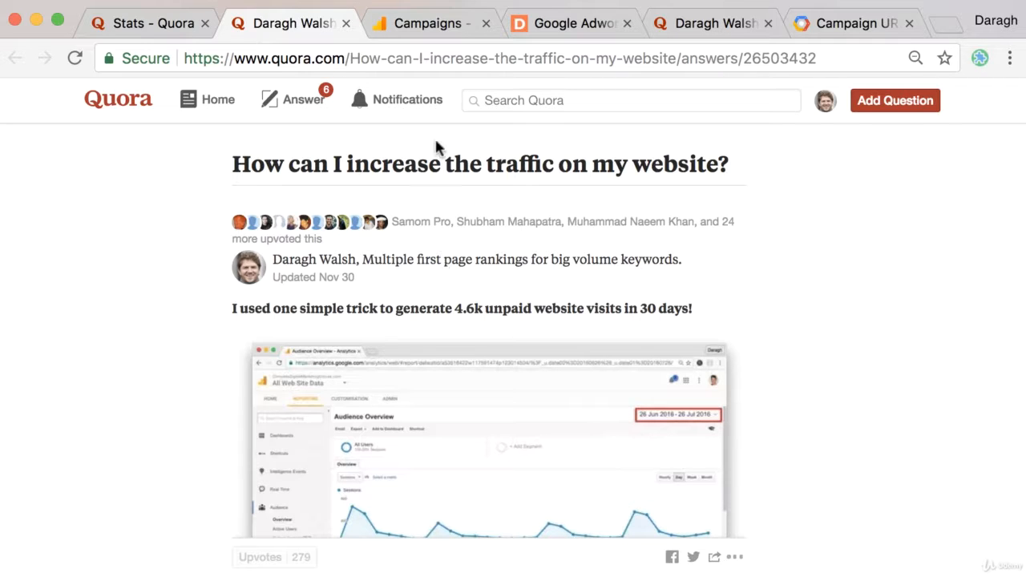
# - Open the full question page and its related question "What are the best ways of increasing your blog traffic?"
pyautogui.click(439, 164)
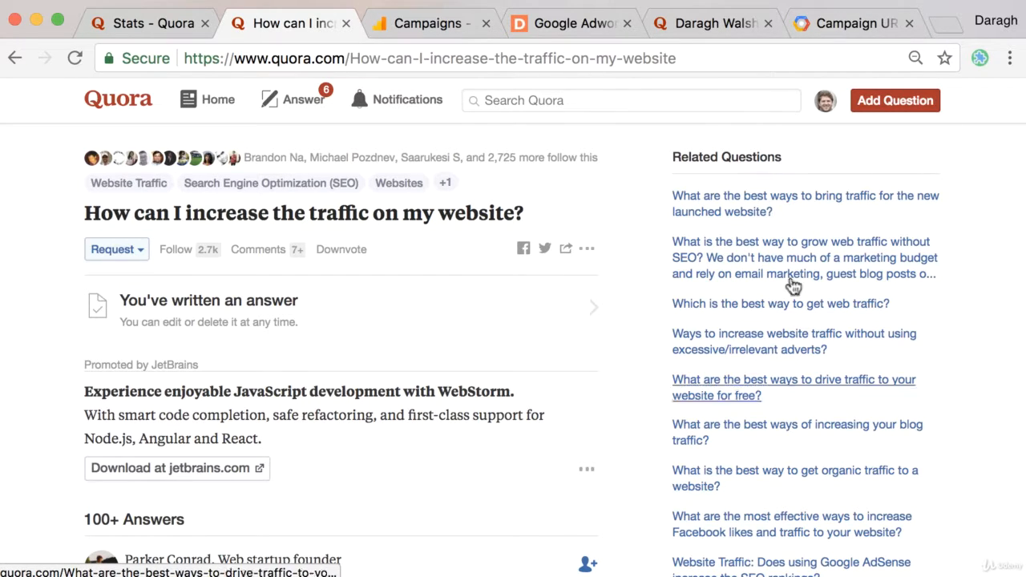
pyautogui.click(811, 431)
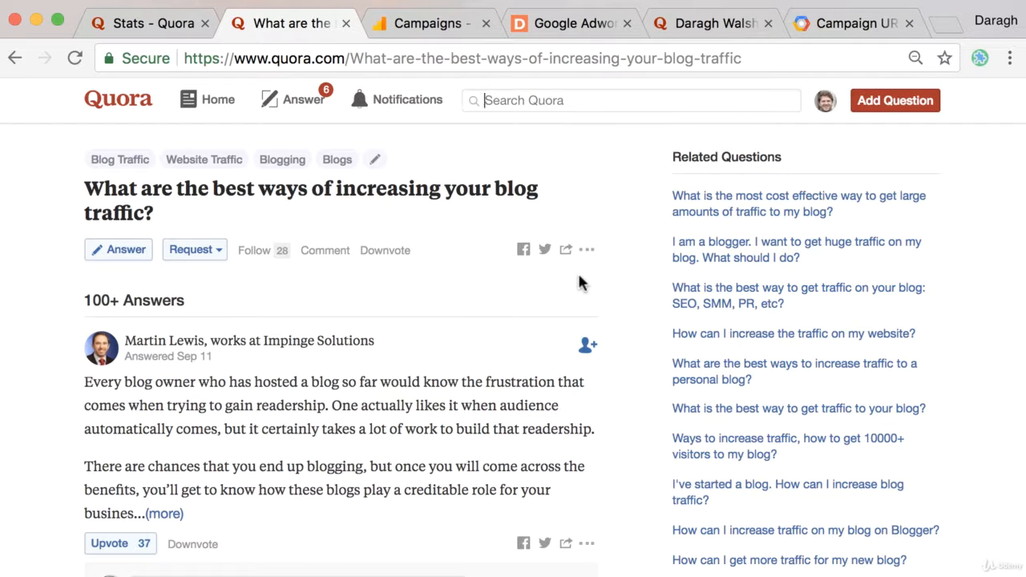
# - Mark the blog traffic question as Answer Later and remove it from that list again
pyautogui.click(587, 249)
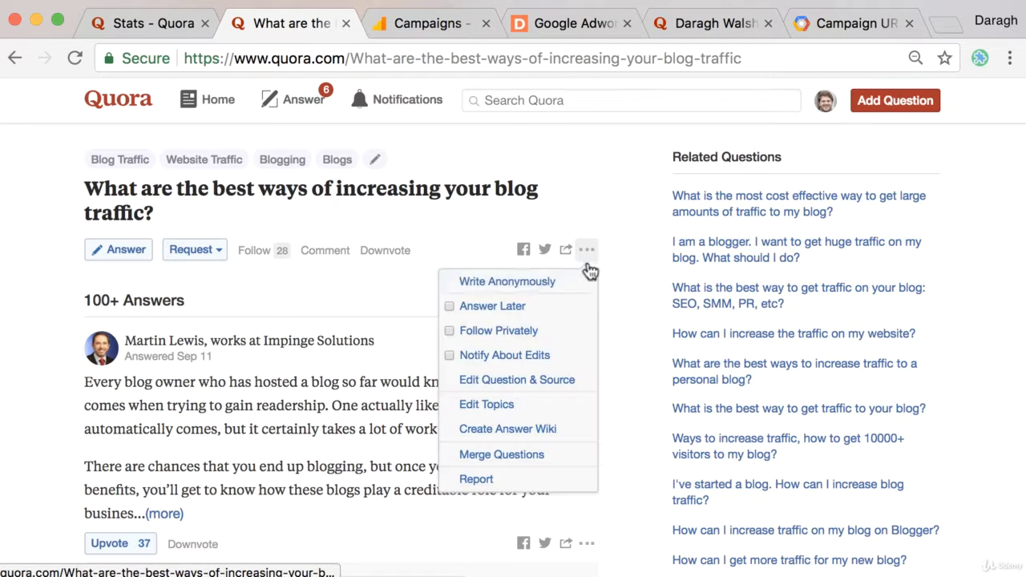
pyautogui.click(561, 316)
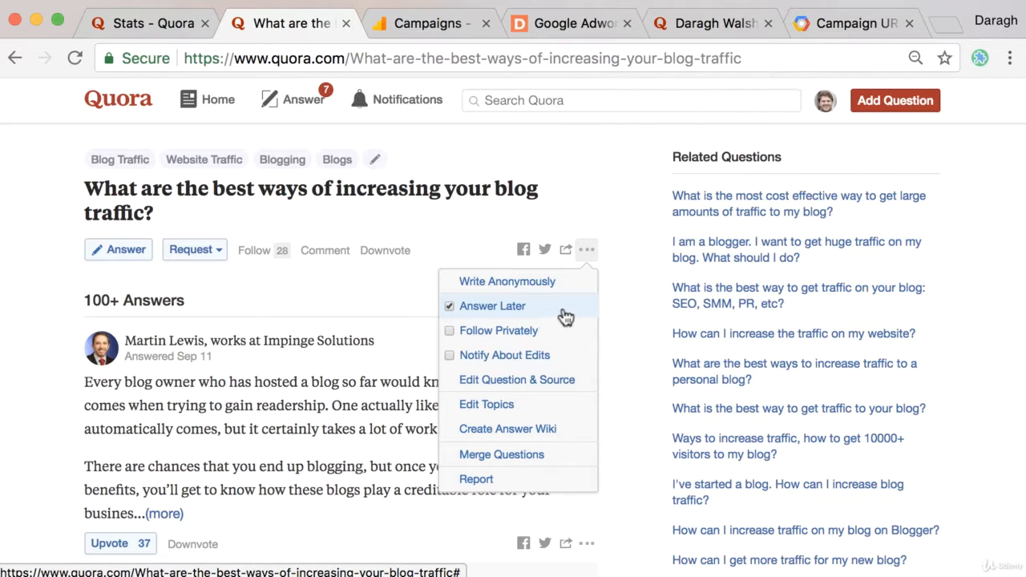
pyautogui.click(451, 311)
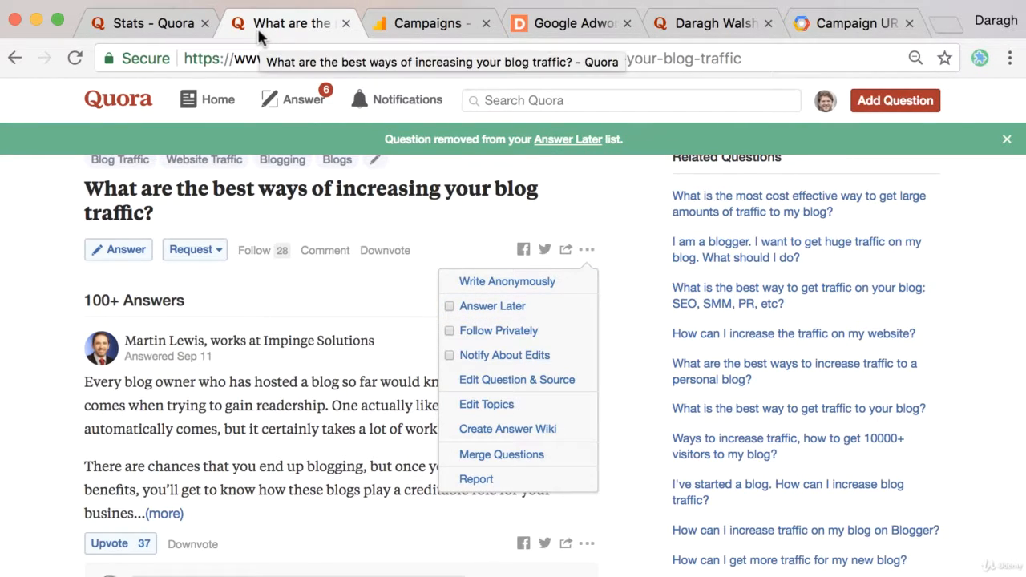
# - Return to the Quora stats and review the list of answers and the view graph for the website traffic answer
pyautogui.click(173, 31)
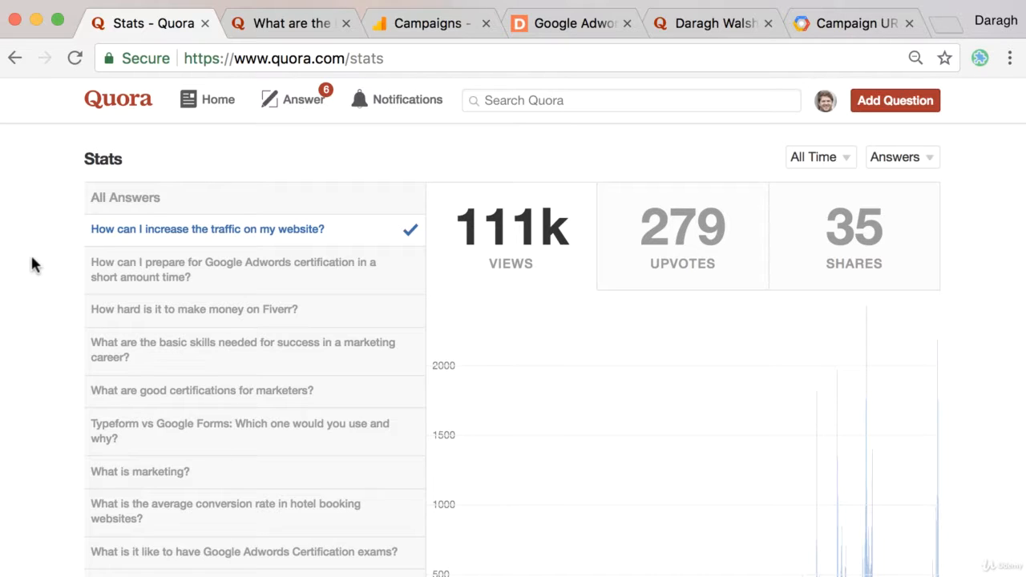
pyautogui.scroll(-2, 42, 260)
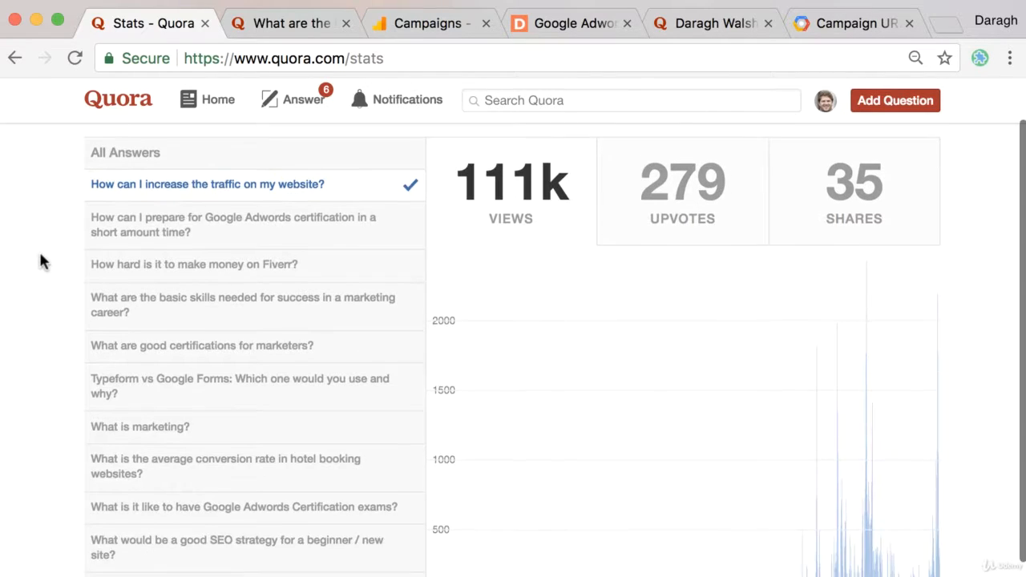
pyautogui.scroll(2, 41, 261)
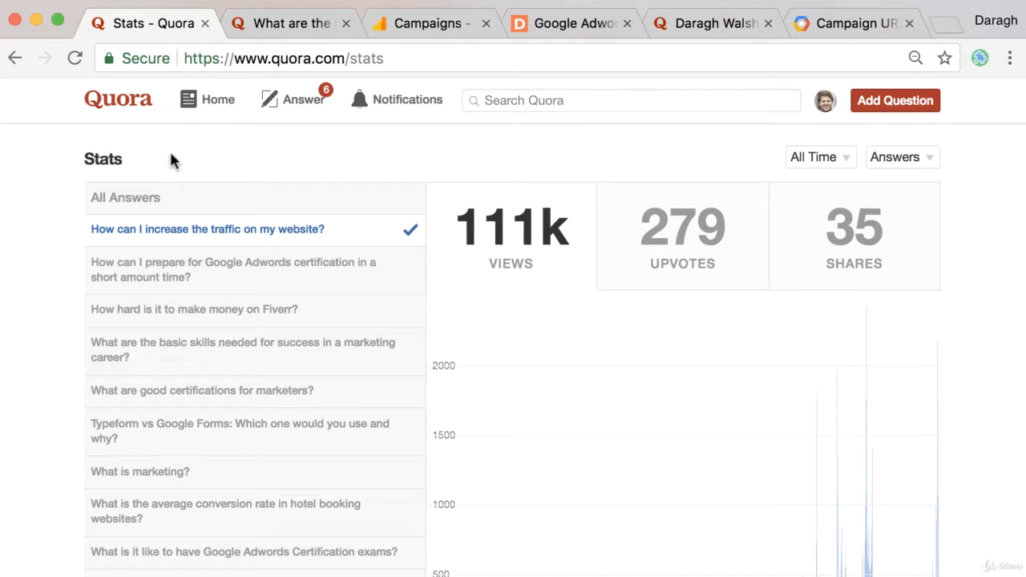
# - Switch to Google Analytics and highlight the sessions and newsletter signup completions of the quora-adwords-certification campaign
pyautogui.click(420, 29)
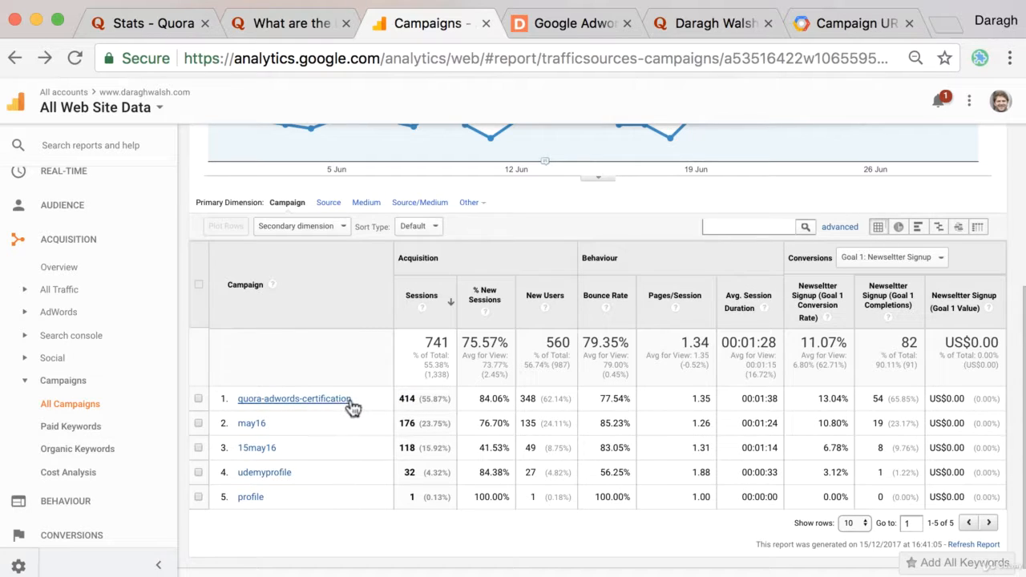
pyautogui.moveTo(400, 398); pyautogui.dragTo(416, 403)
pyautogui.click(404, 399)
pyautogui.moveTo(403, 399); pyautogui.dragTo(421, 401)
pyautogui.doubleClick(879, 401)
# - From the Quora stats, open the answer on preparing for Google Adwords certification in a short time, and close the blog traffic question page
pyautogui.click(294, 28)
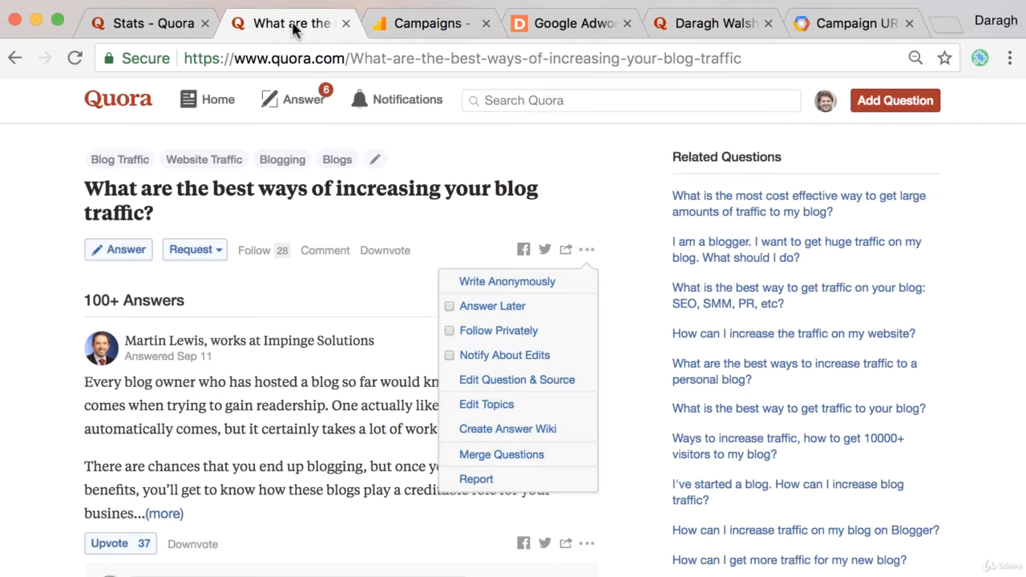
pyautogui.click(170, 26)
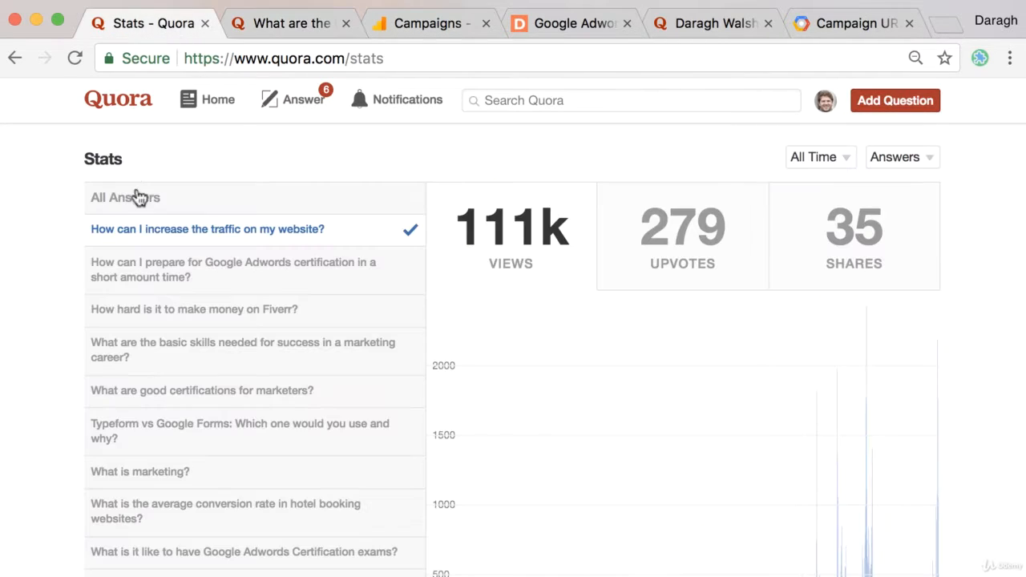
pyautogui.click(178, 274)
pyautogui.click(210, 258)
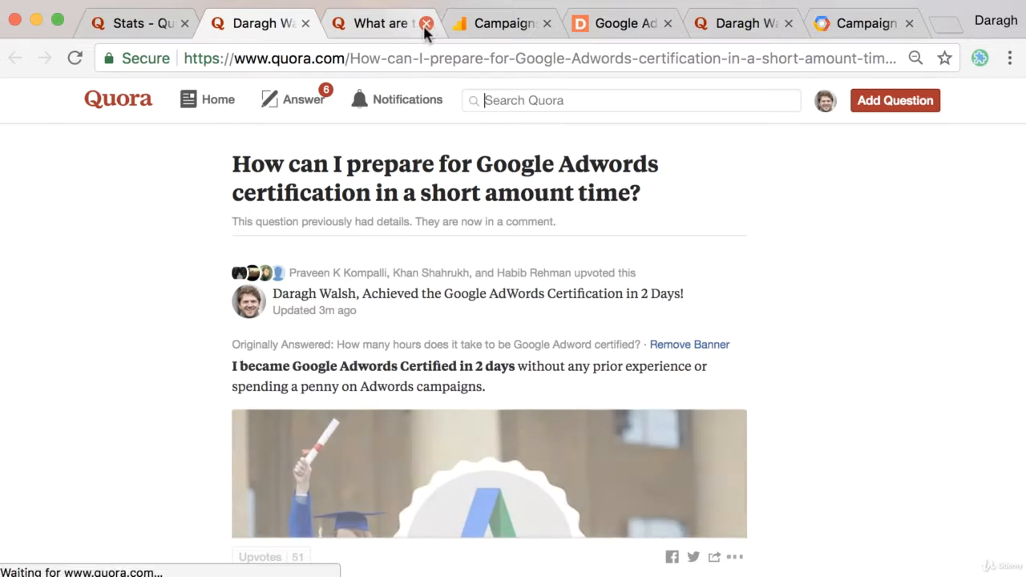
pyautogui.click(425, 24)
# - Read the certification answer's study tips and check the quora-adwords-certification campaign row in Google Analytics
pyautogui.scroll(-5, 397, 241)
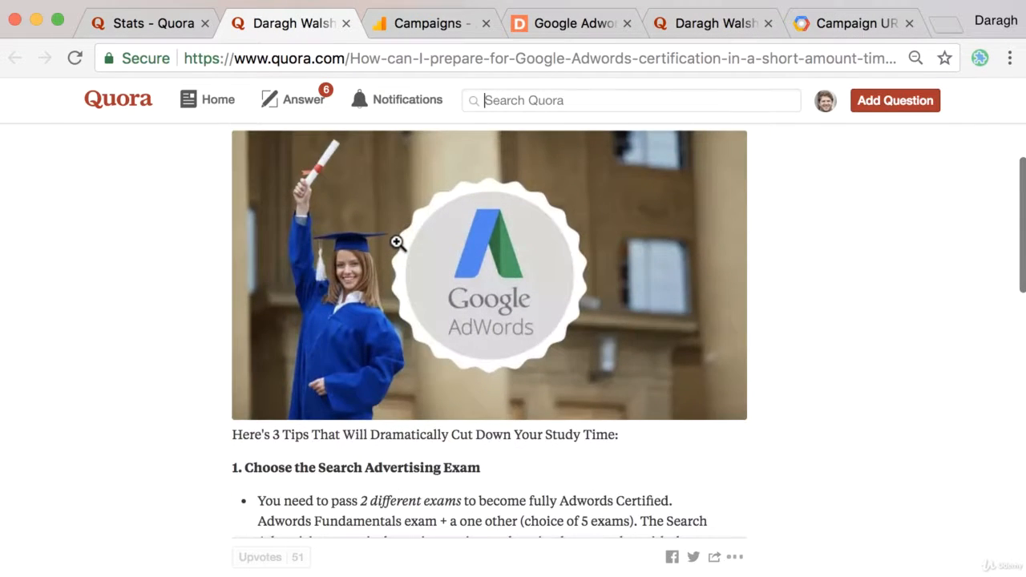
pyautogui.scroll(-5, 397, 242)
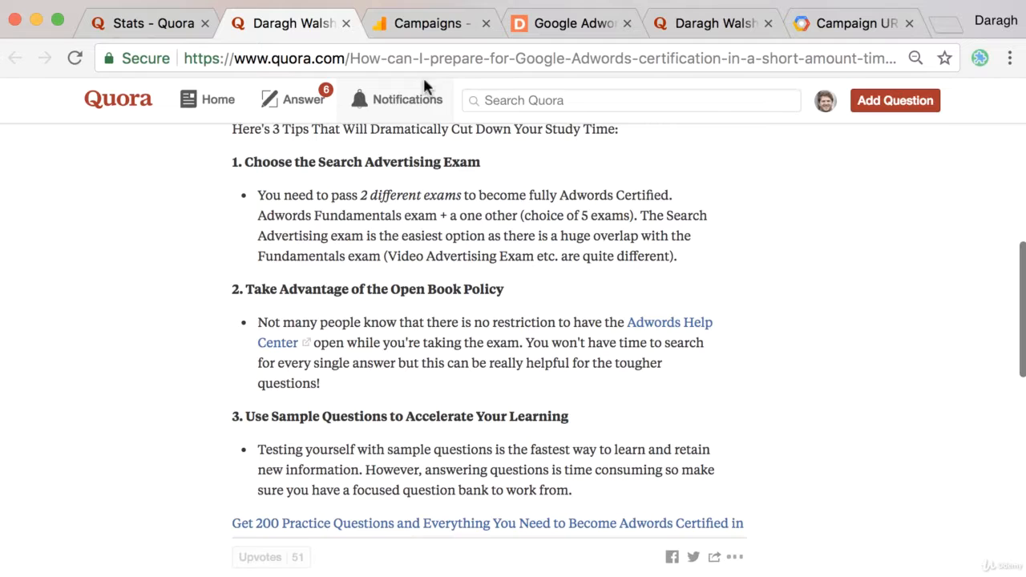
pyautogui.click(425, 24)
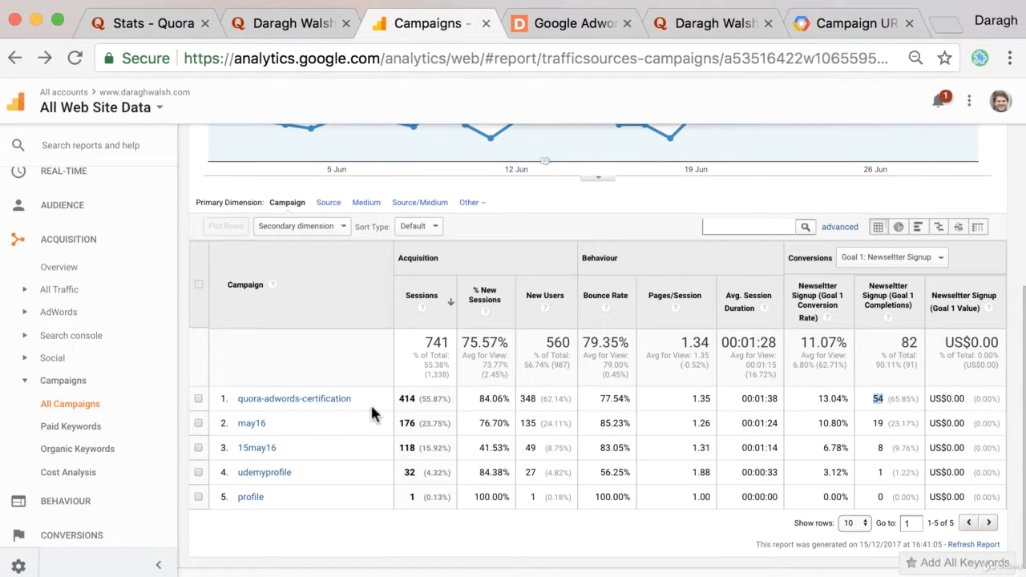
pyautogui.click(314, 27)
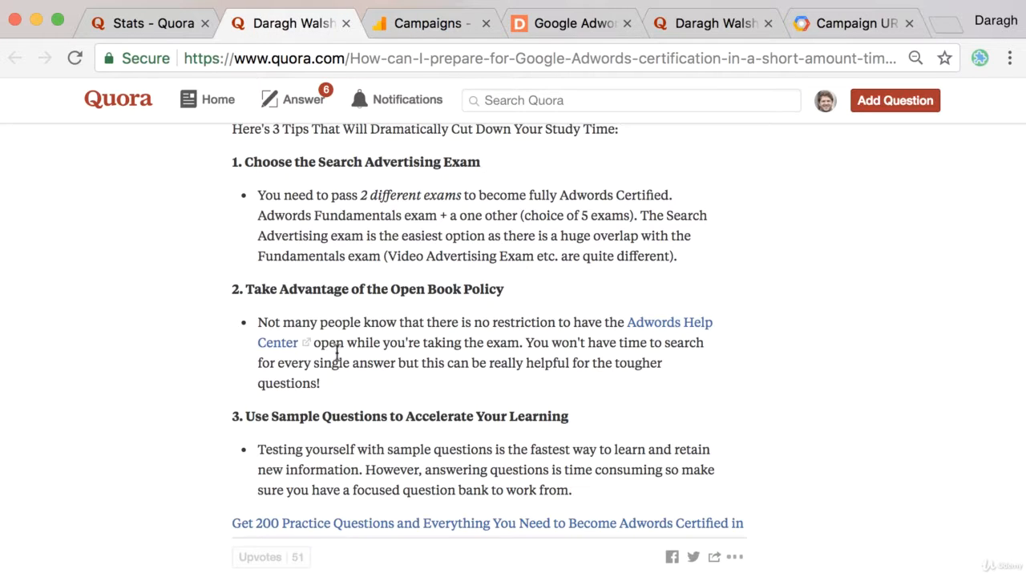
# - Follow the "Get 200 Practice Questions" link at the end of the certification answer and close the page it opens
pyautogui.scroll(-5, 337, 352)
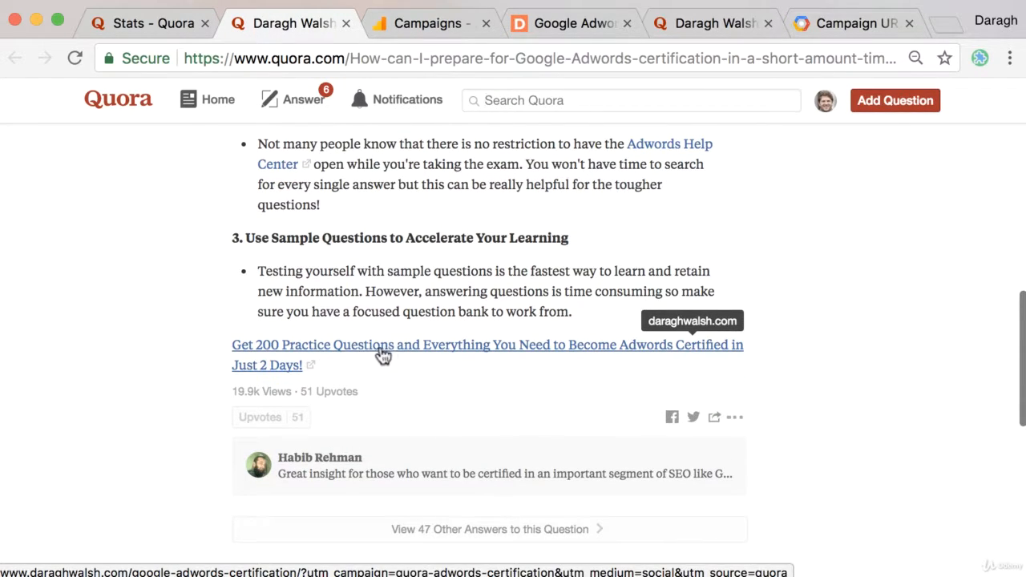
pyautogui.click(382, 351)
pyautogui.click(426, 25)
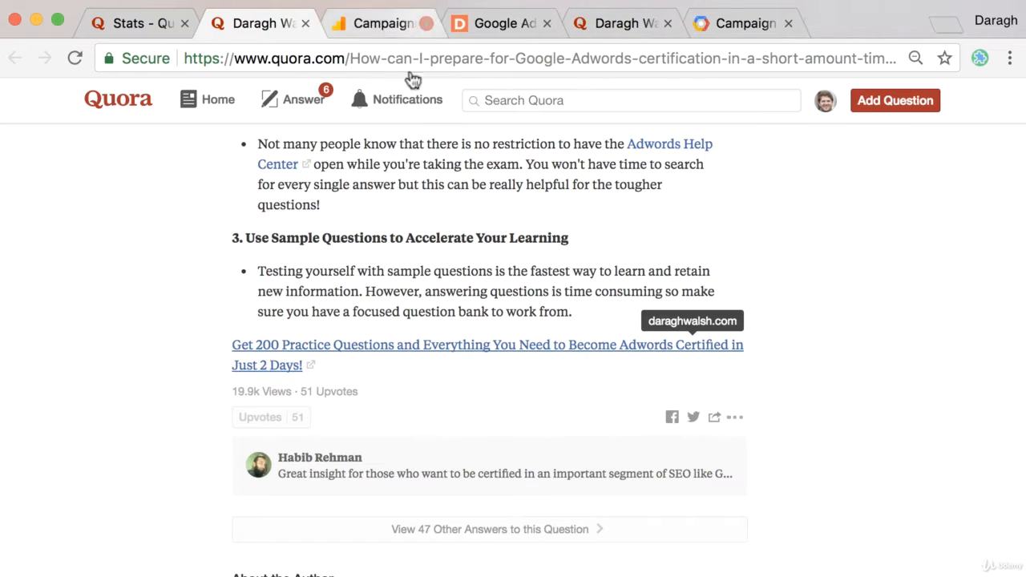
# - Edit the certification answer and remove the existing link from its closing "Get 200 Practice Questions" sentence, keeping the sentence selected
pyautogui.click(737, 418)
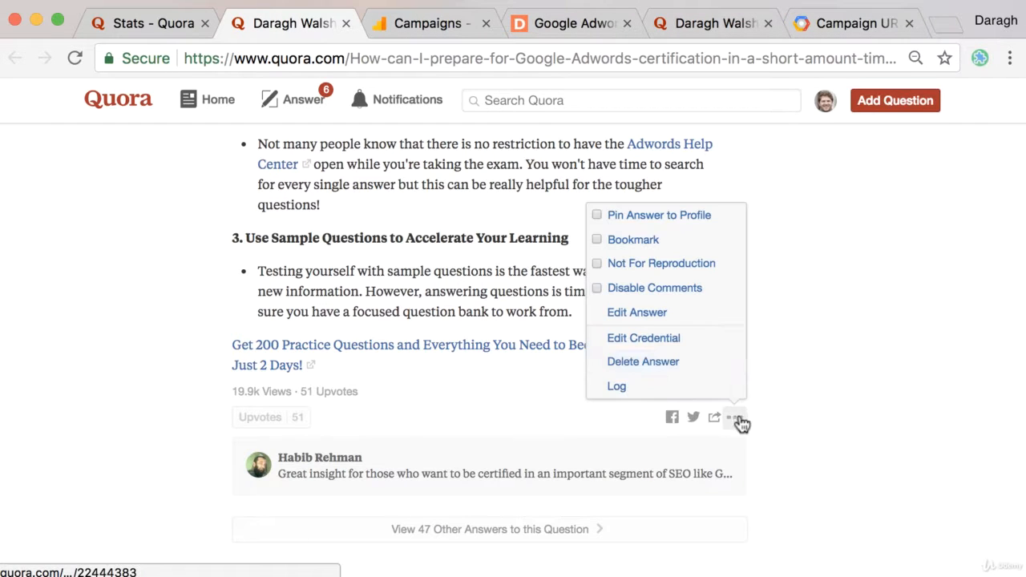
pyautogui.click(679, 312)
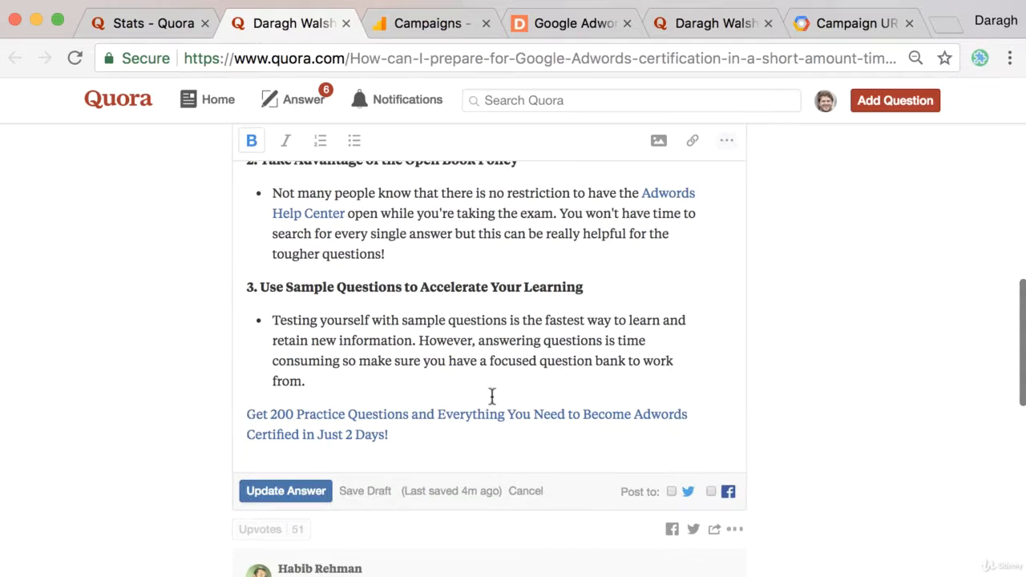
pyautogui.click(431, 413)
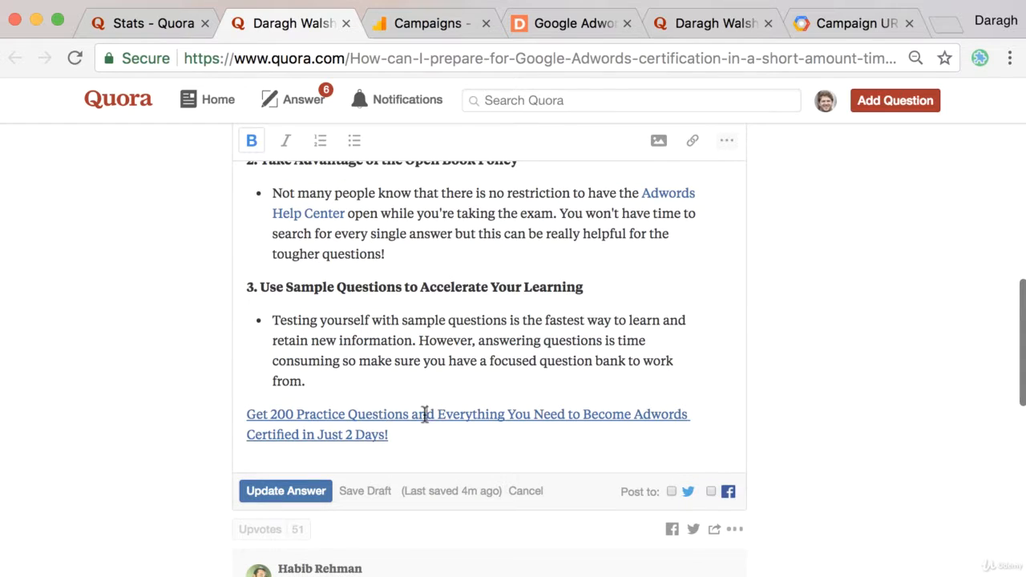
pyautogui.click(694, 143)
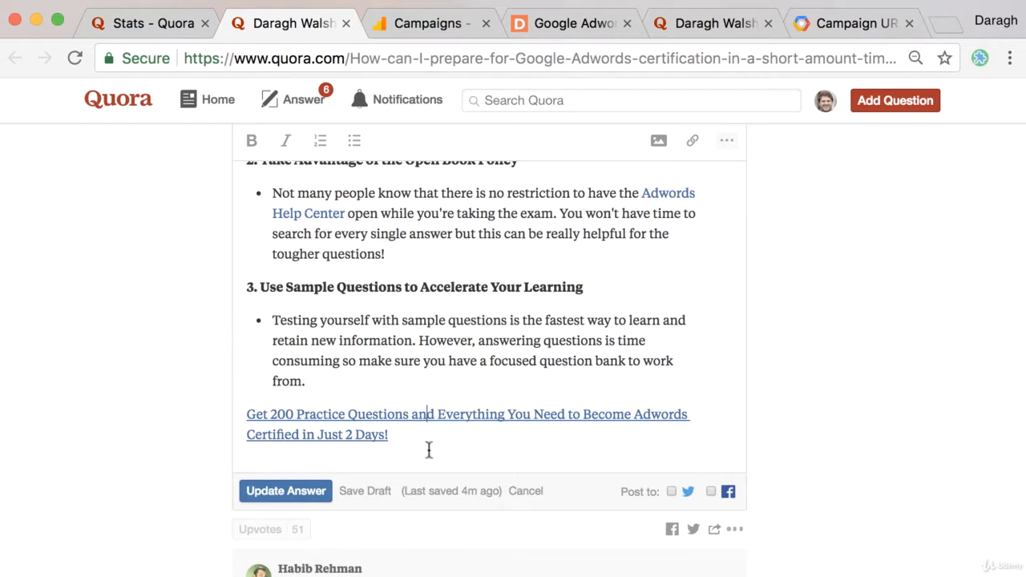
pyautogui.moveTo(429, 450); pyautogui.dragTo(241, 414)
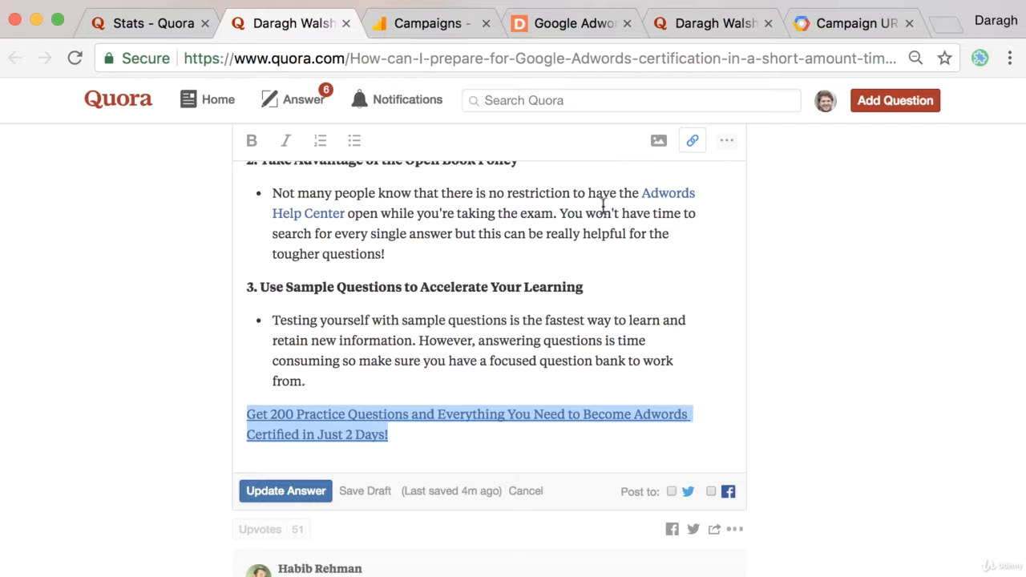
pyautogui.click(692, 145)
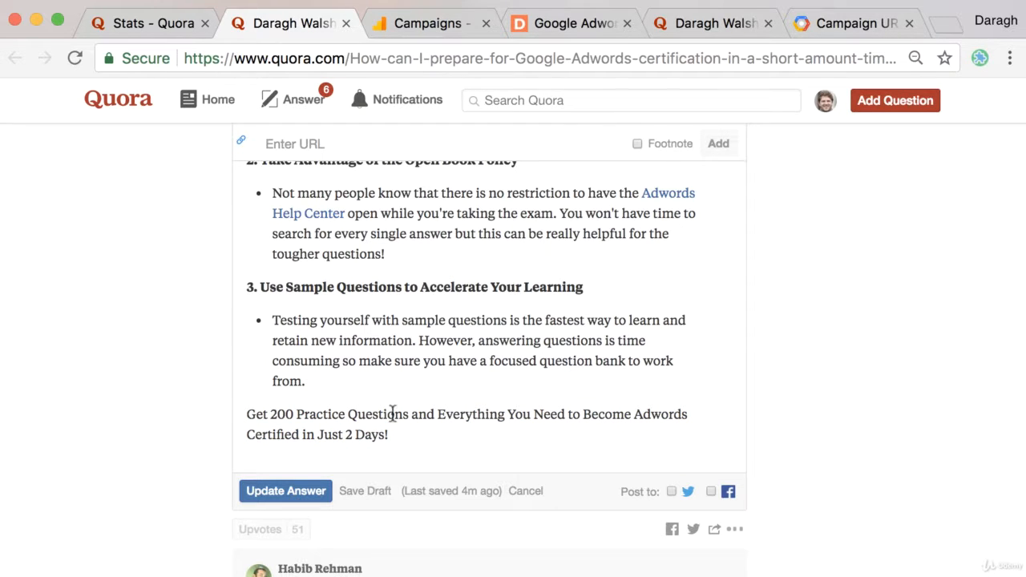
pyautogui.moveTo(388, 435); pyautogui.dragTo(240, 410)
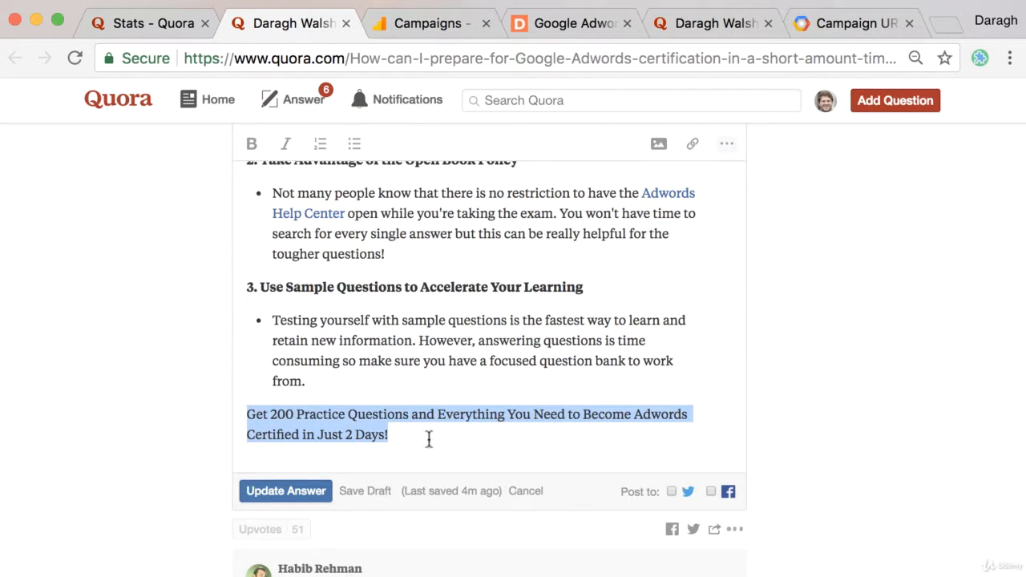
pyautogui.moveTo(393, 439); pyautogui.dragTo(234, 418)
# - Close the leftover Google Adwords landing page, the duplicate Quora answer and the old Campaign URL Builder page
pyautogui.click(430, 26)
pyautogui.click(312, 23)
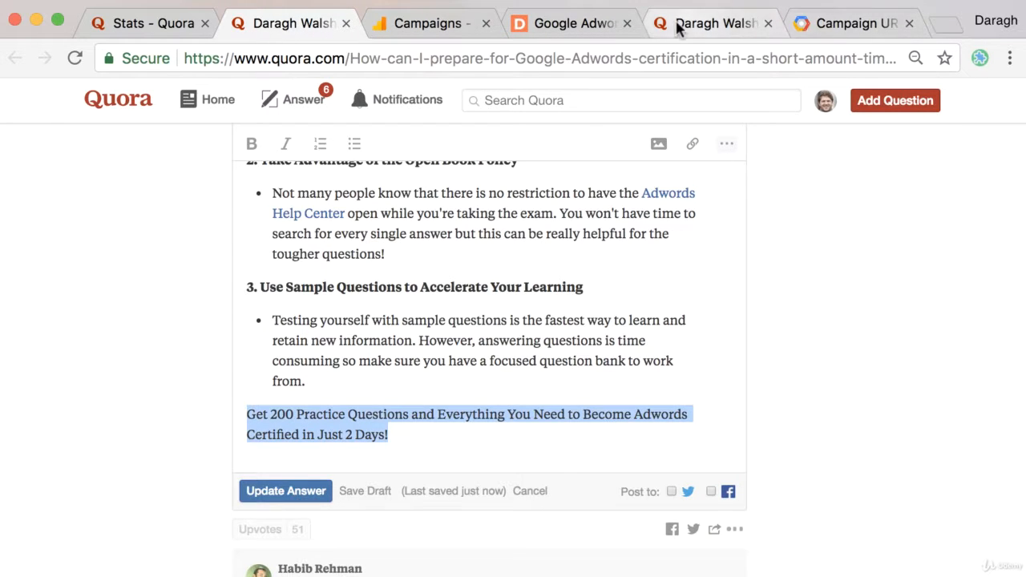
pyautogui.click(627, 24)
pyautogui.click(628, 24)
pyautogui.click(628, 24)
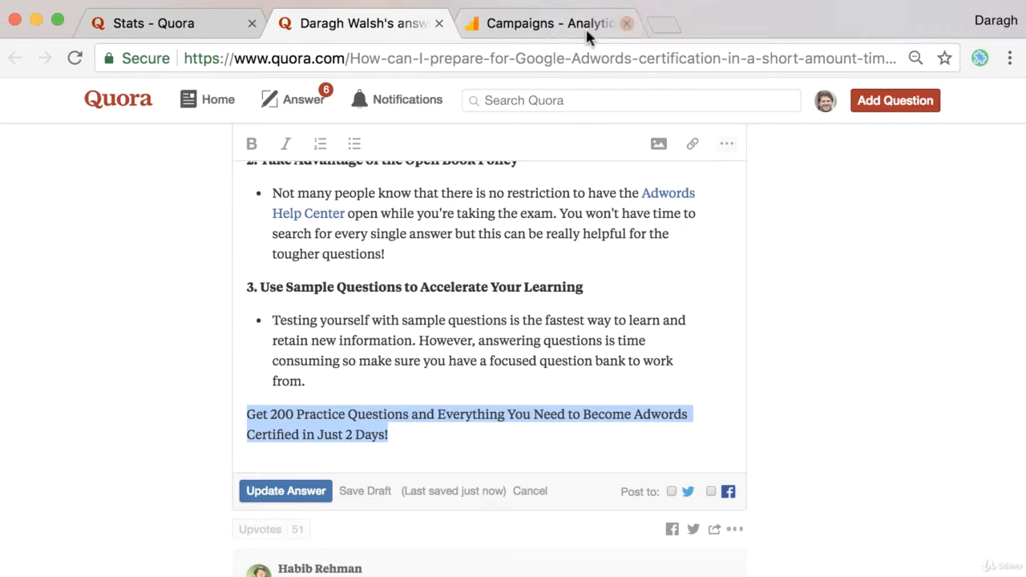
# - Search Google for "google analytics url builder" on a new page and open the Campaign URL Builder
pyautogui.click(673, 24)
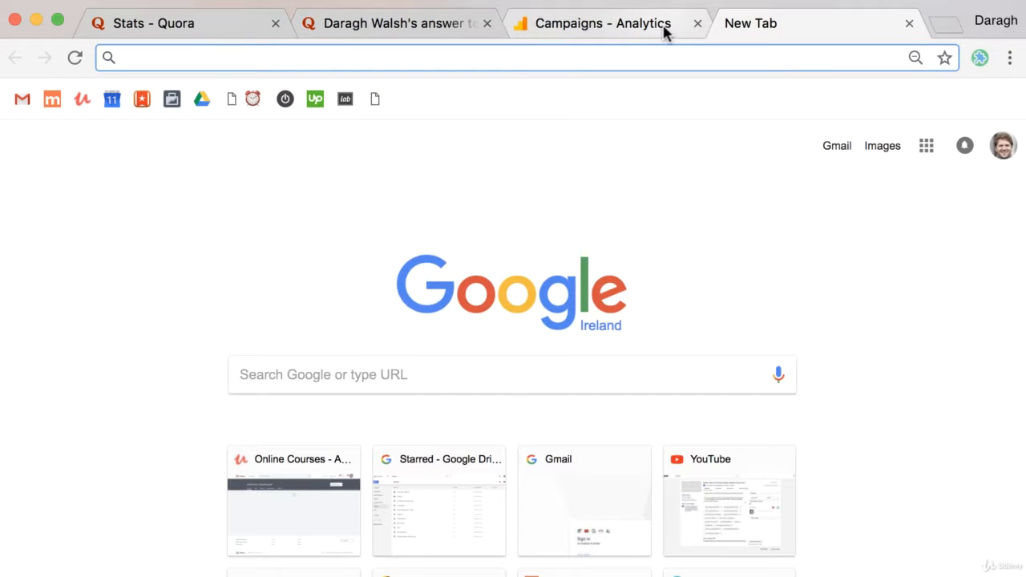
pyautogui.write('google anal')
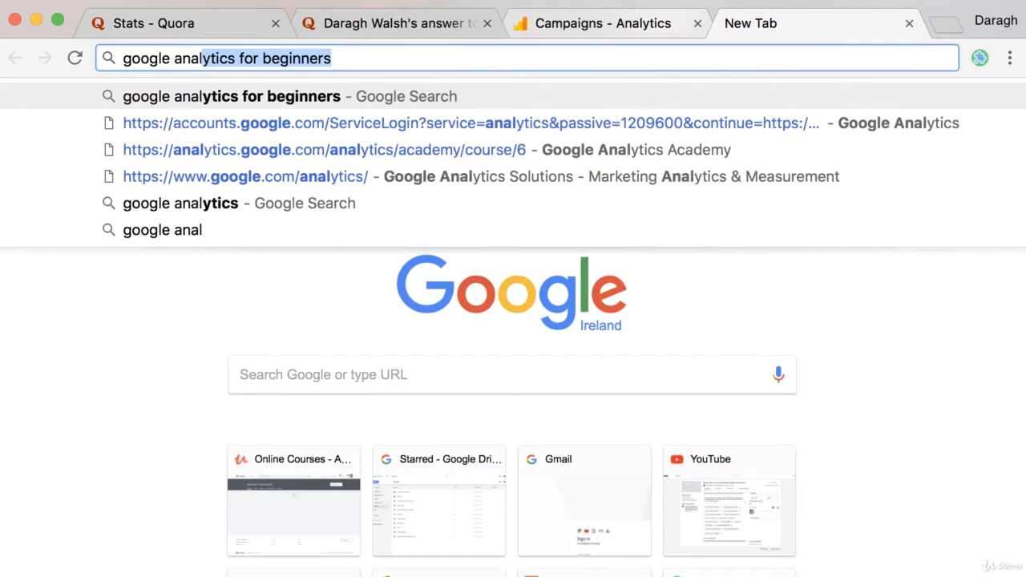
pyautogui.write('ytics url')
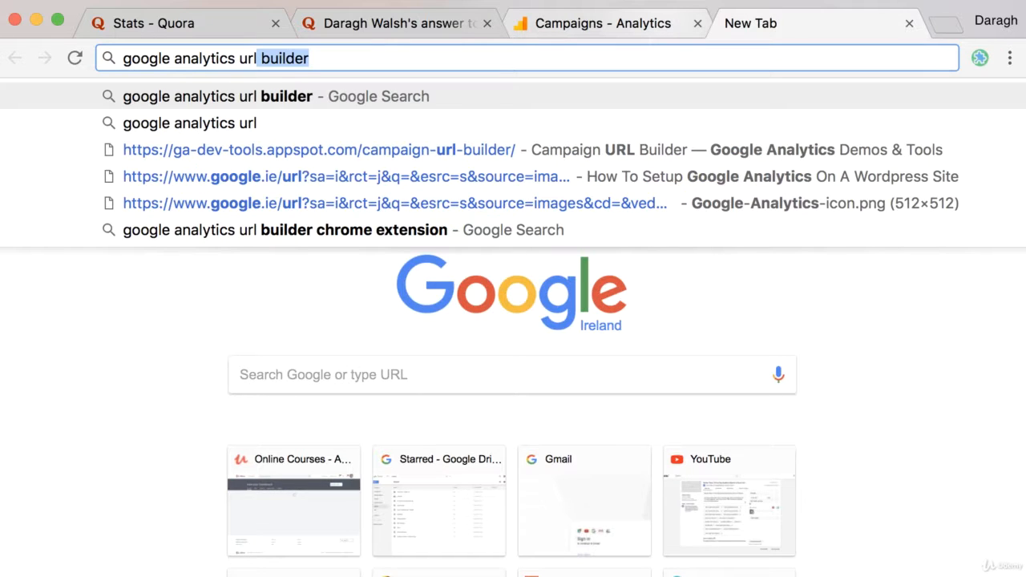
pyautogui.press('Return')
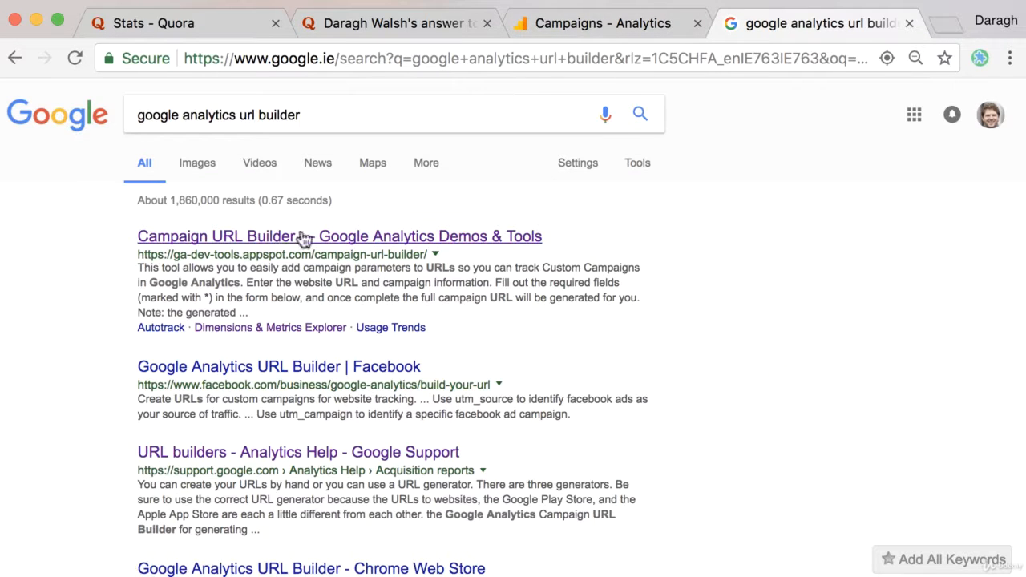
pyautogui.click(230, 240)
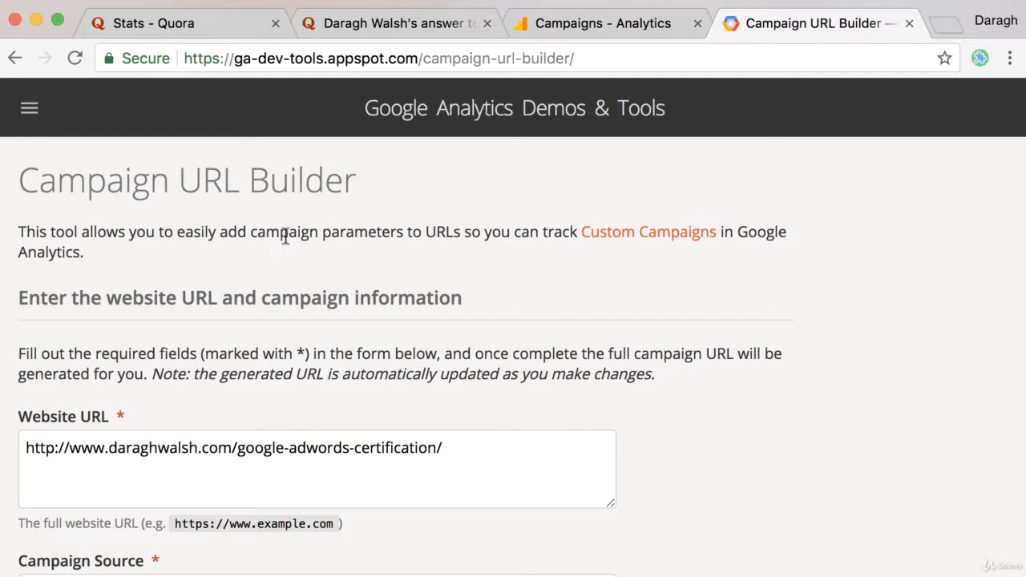
# - Review the builder's website URL, campaign source, campaign medium and campaign name, highlighting each entry in turn
pyautogui.scroll(-3, 289, 235)
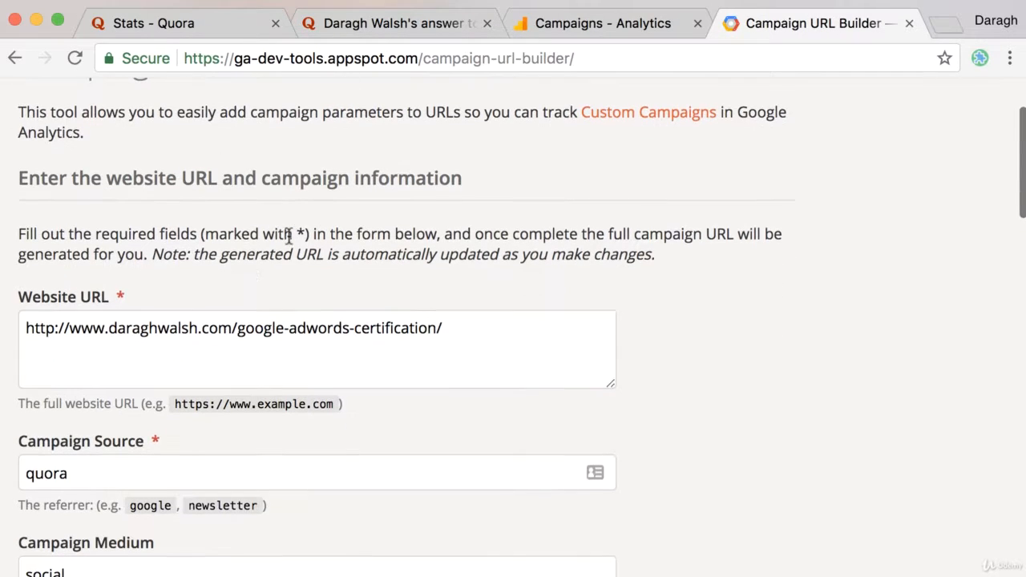
pyautogui.moveTo(25, 328); pyautogui.dragTo(442, 328)
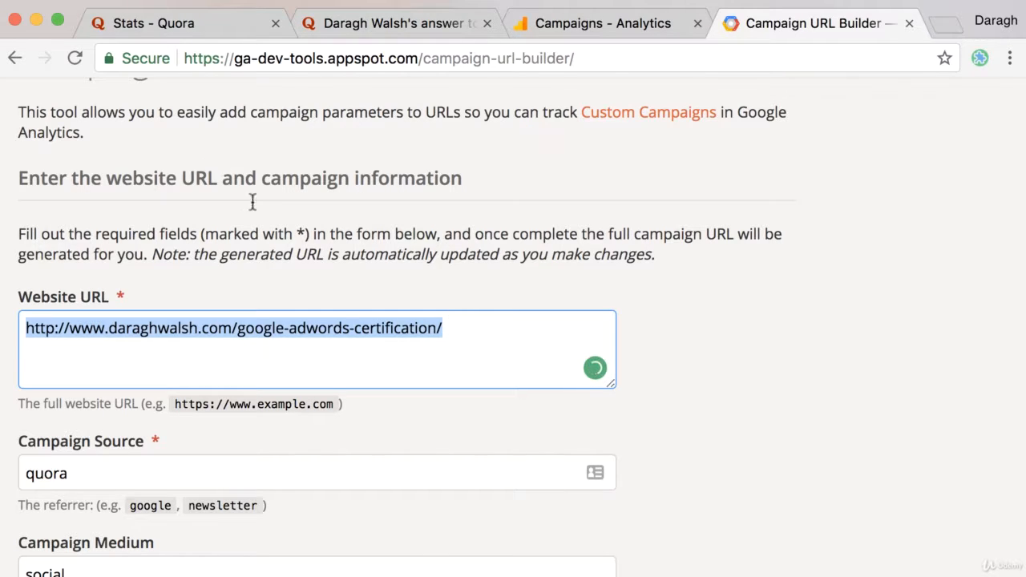
pyautogui.scroll(-4, 348, 337)
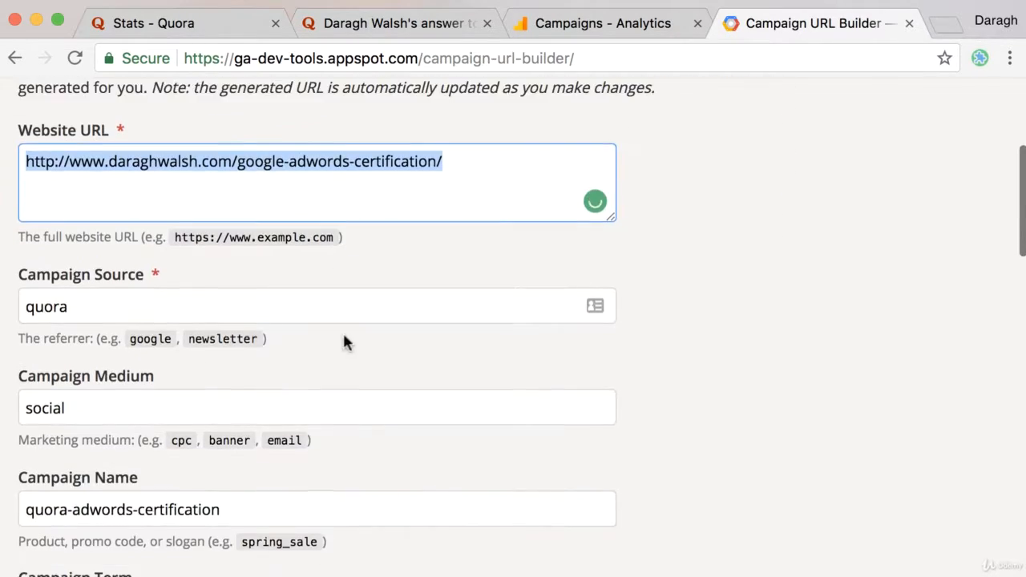
pyautogui.moveTo(81, 309); pyautogui.dragTo(36, 313)
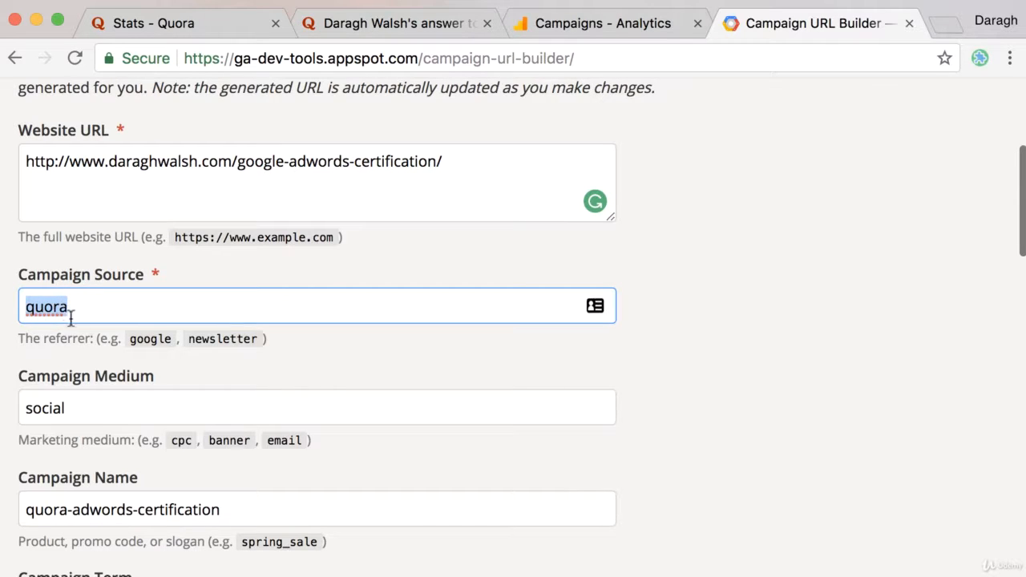
pyautogui.scroll(-2, 144, 337)
pyautogui.moveTo(79, 324); pyautogui.dragTo(26, 323)
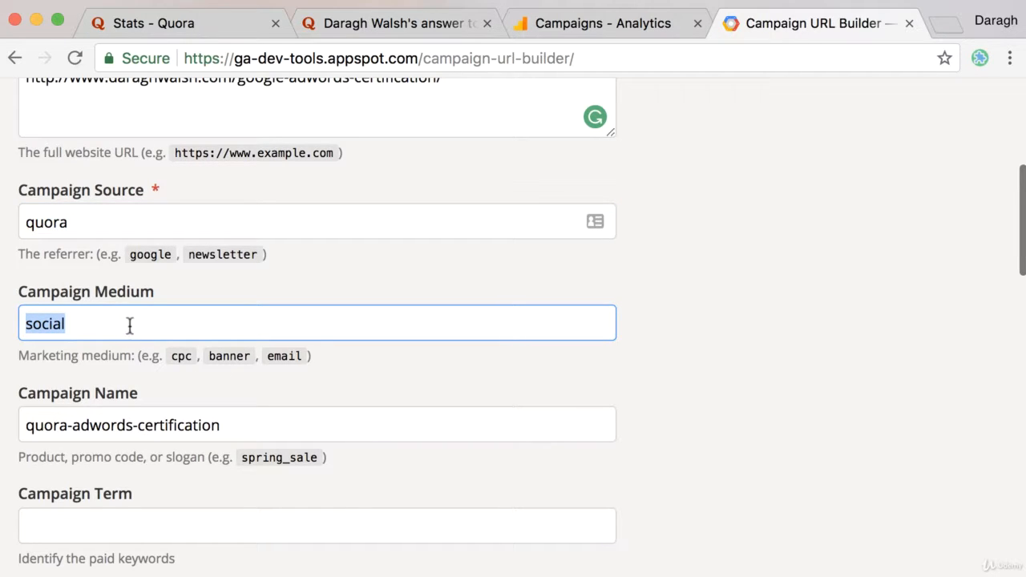
pyautogui.scroll(-2, 230, 351)
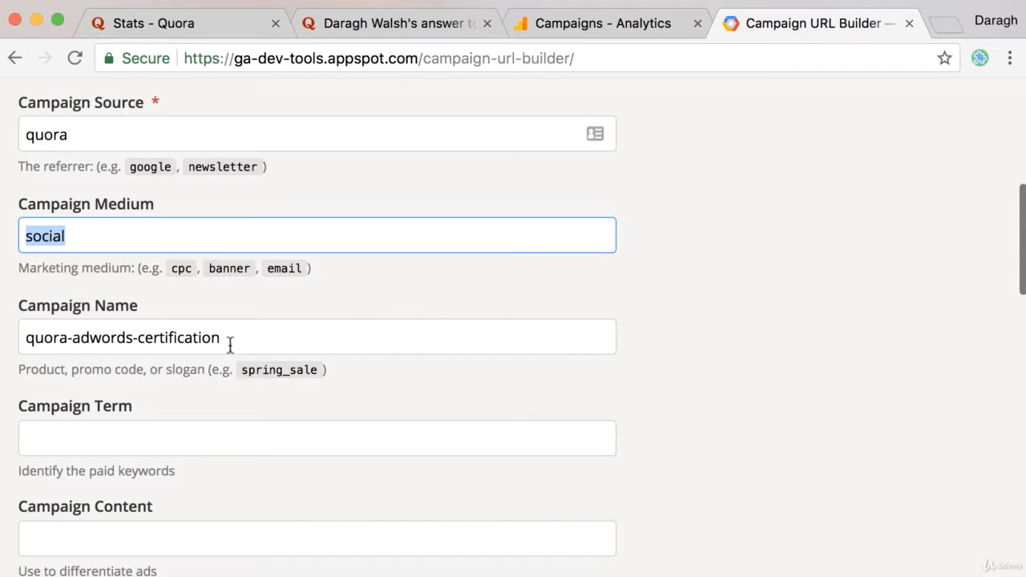
pyautogui.moveTo(226, 337); pyautogui.dragTo(25, 337)
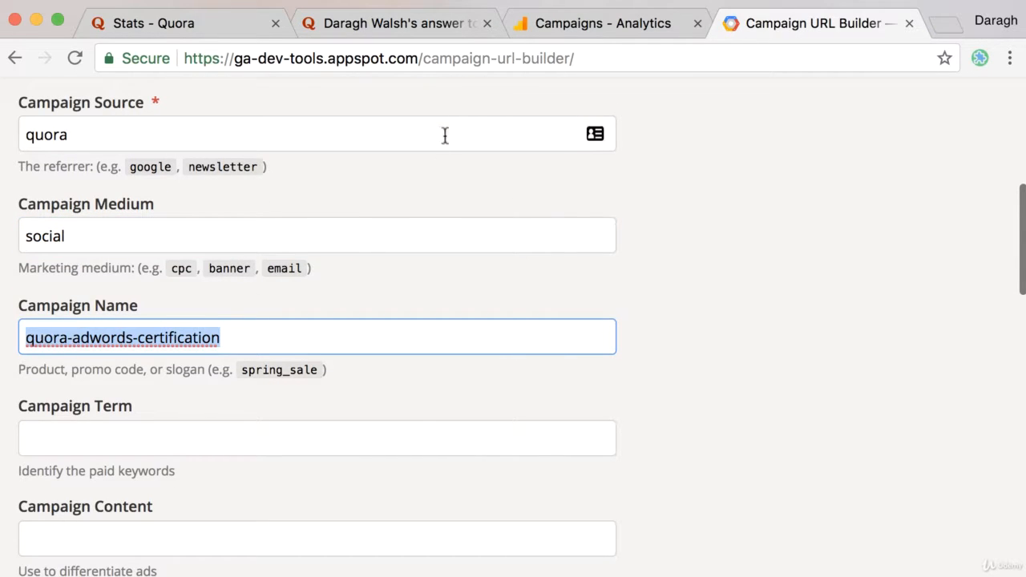
# - Switch to Google Analytics and examine the source/medium breakdown of the quora-adwords-certification campaign
pyautogui.click(568, 30)
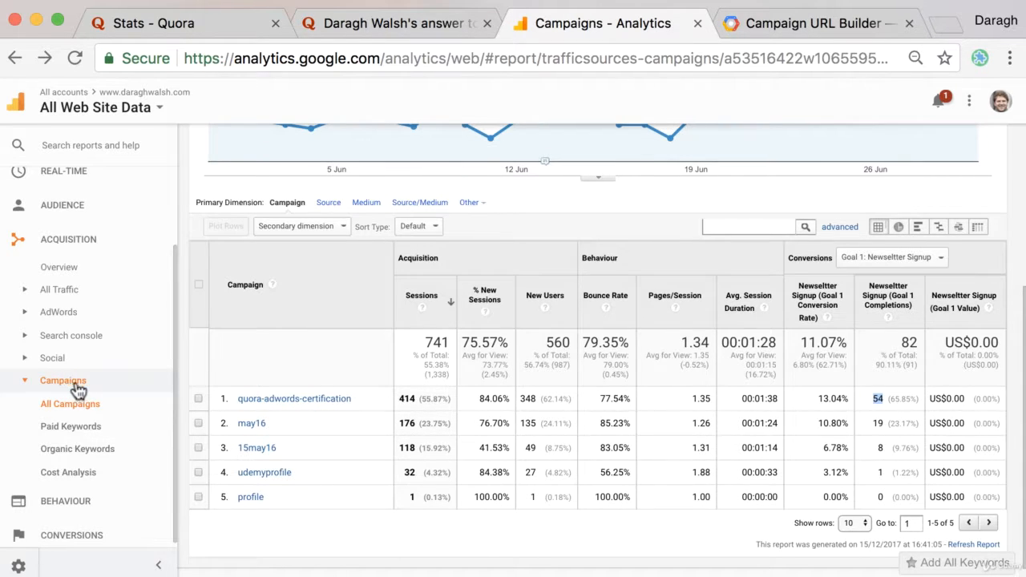
pyautogui.click(310, 403)
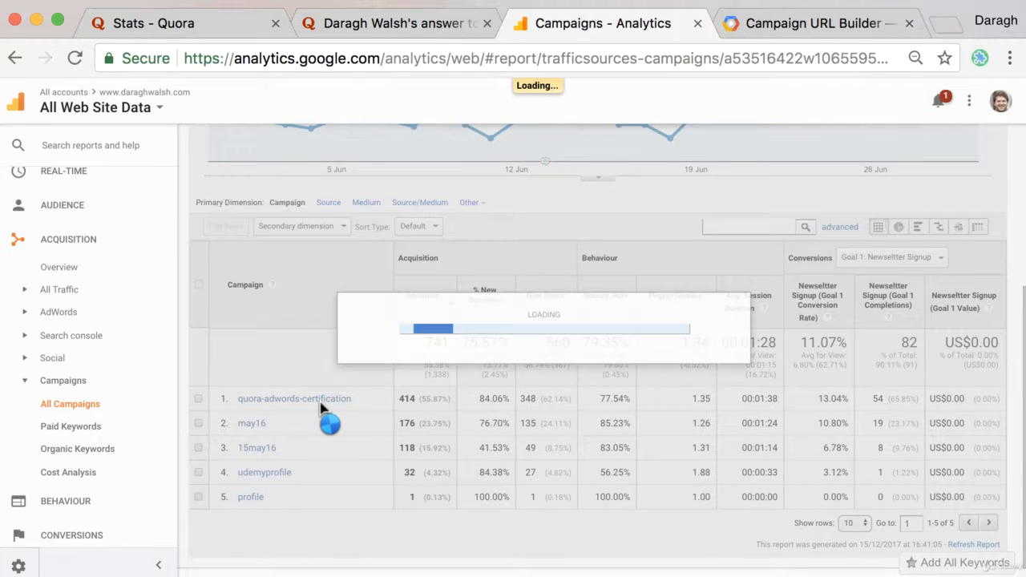
pyautogui.scroll(-5, 285, 463)
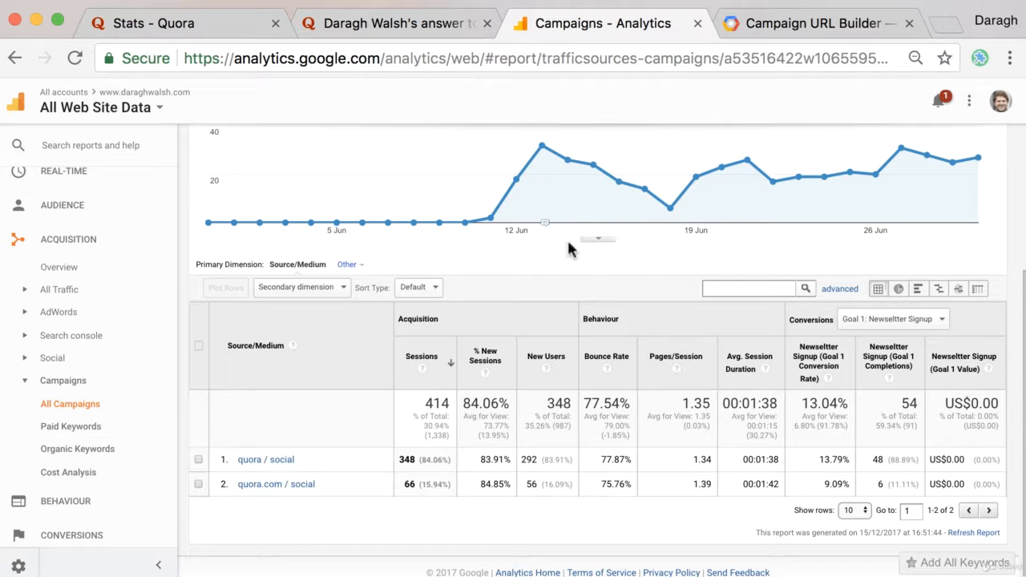
# - Return to the Campaign URL Builder and copy the generated campaign URL for quora-adwords-certification
pyautogui.click(807, 26)
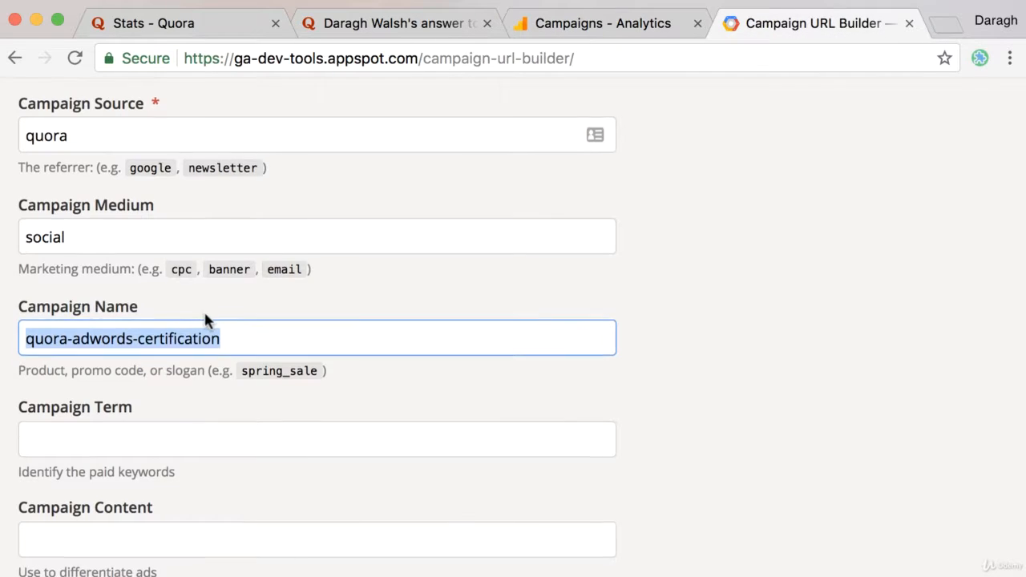
pyautogui.scroll(10, 205, 313)
pyautogui.scroll(-2, 208, 319)
pyautogui.press('super+Left')
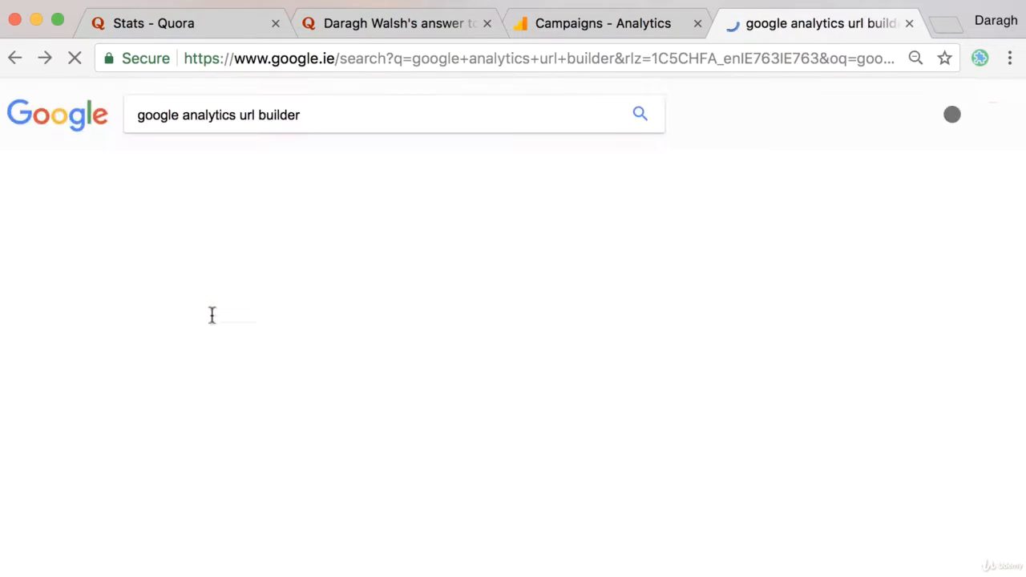
pyautogui.click(45, 57)
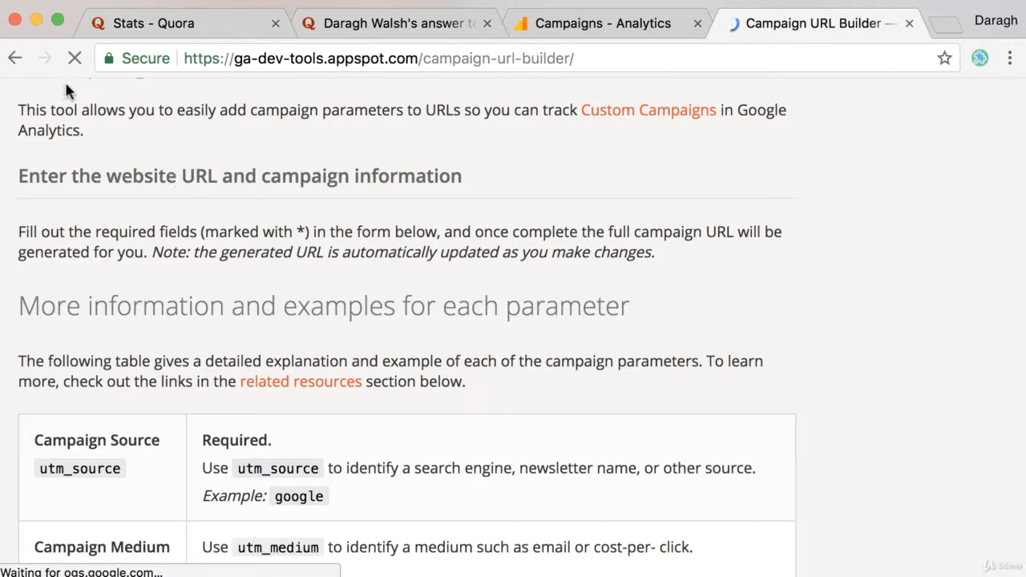
pyautogui.scroll(-5, 304, 337)
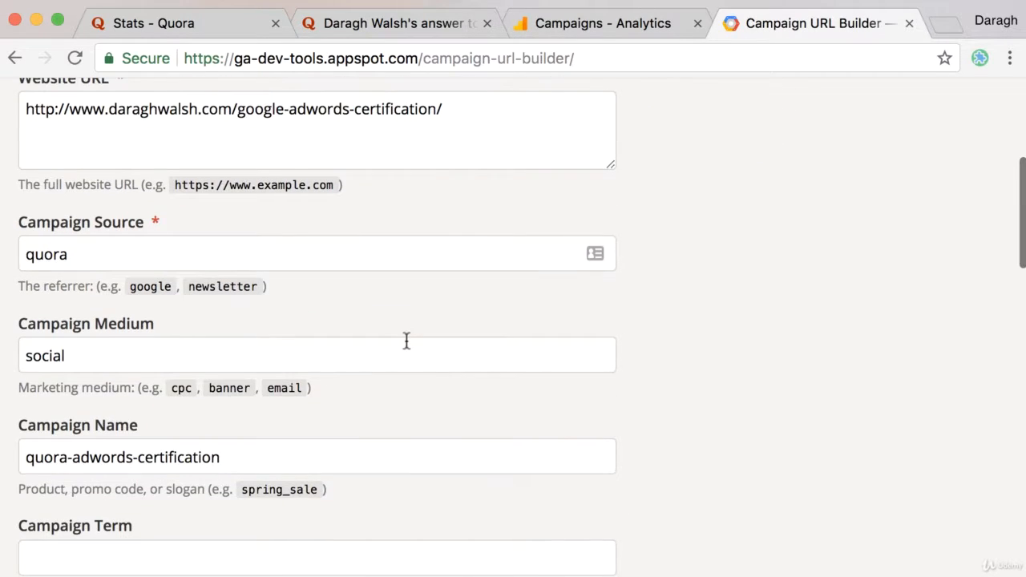
pyautogui.scroll(-3, 405, 342)
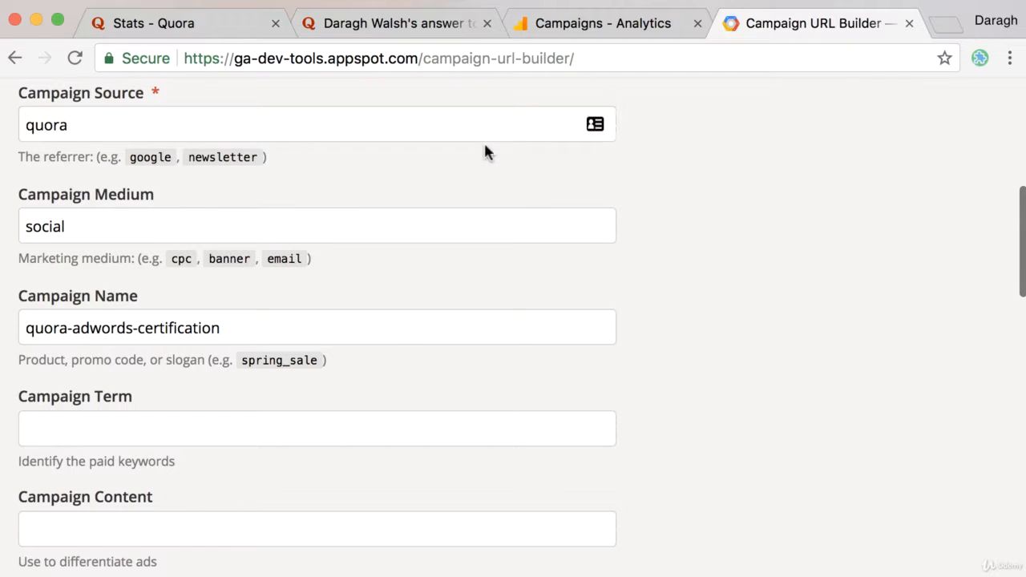
pyautogui.scroll(-5, 407, 325)
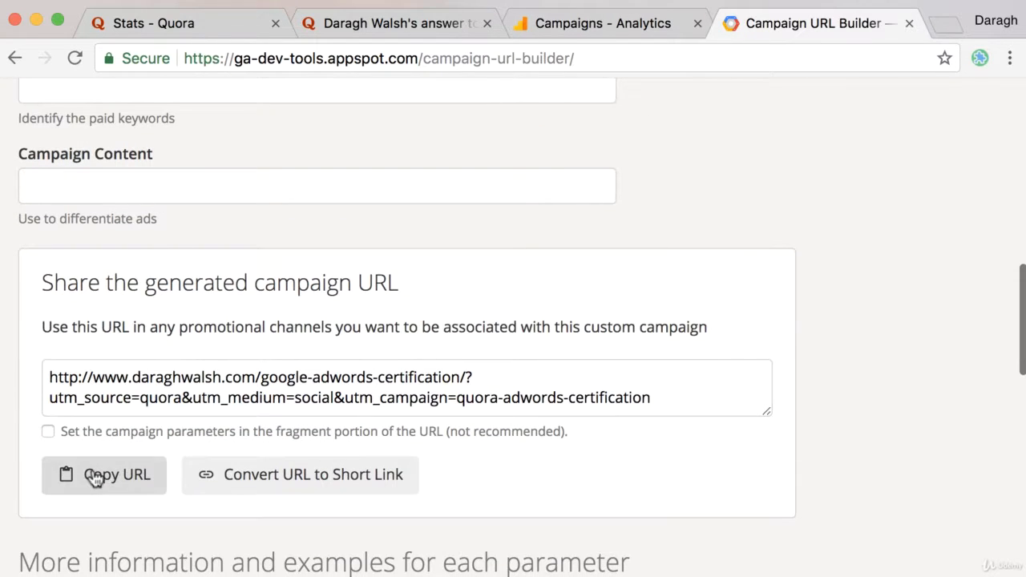
pyautogui.click(95, 477)
# - In the Quora answer, link the whole "Get 200 Practice Questions" sentence to the copied campaign URL
pyautogui.click(396, 26)
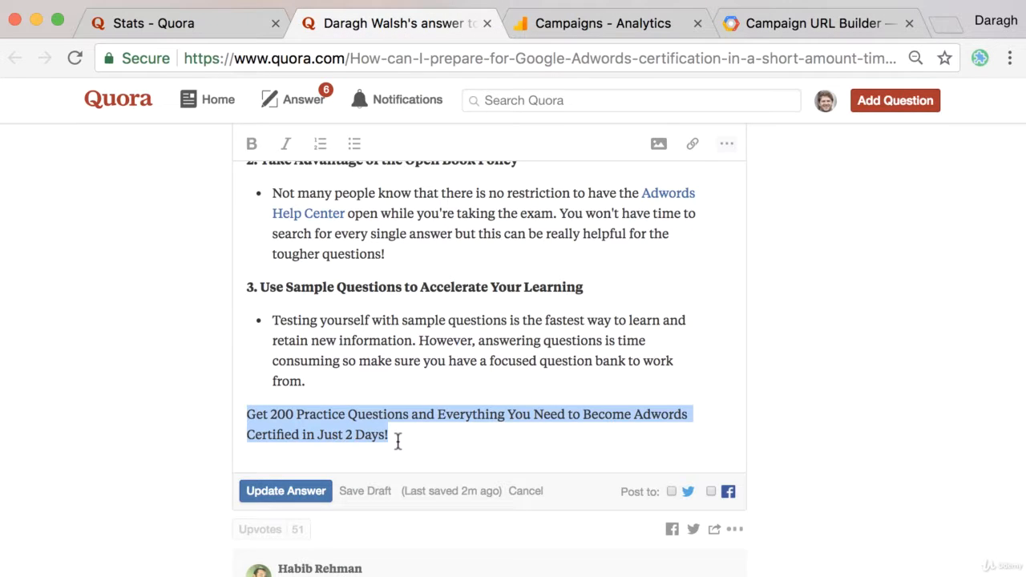
pyautogui.moveTo(397, 443); pyautogui.dragTo(247, 414)
pyautogui.click(692, 144)
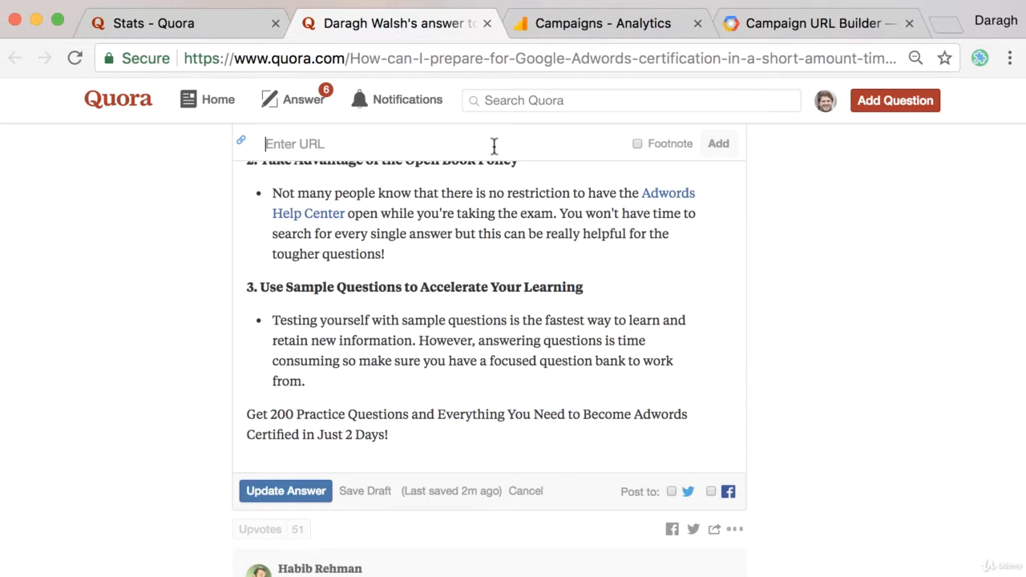
pyautogui.press('super+v')
pyautogui.click(718, 144)
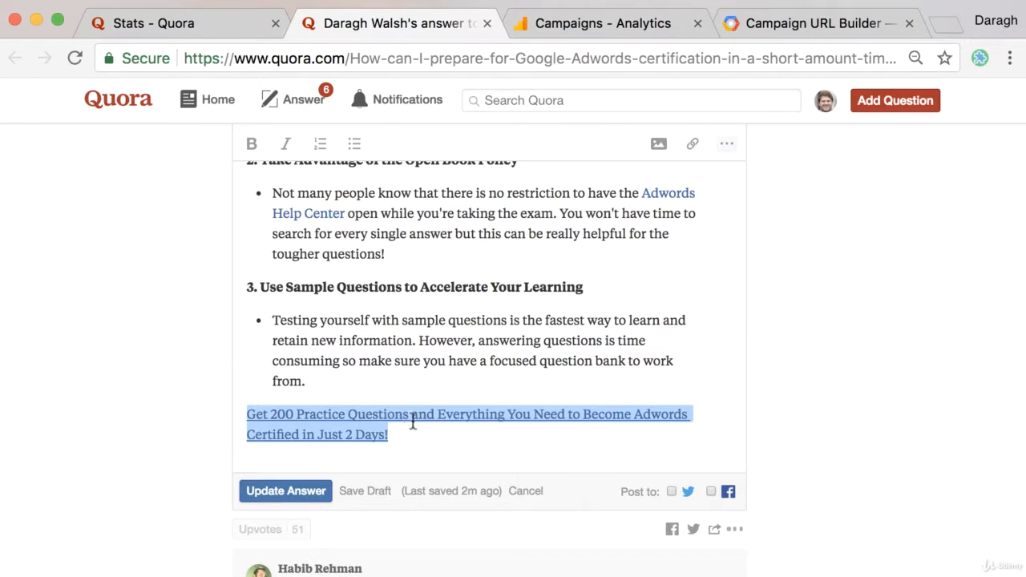
# - Switch to Google Analytics and go back to the All Campaigns report
pyautogui.click(645, 32)
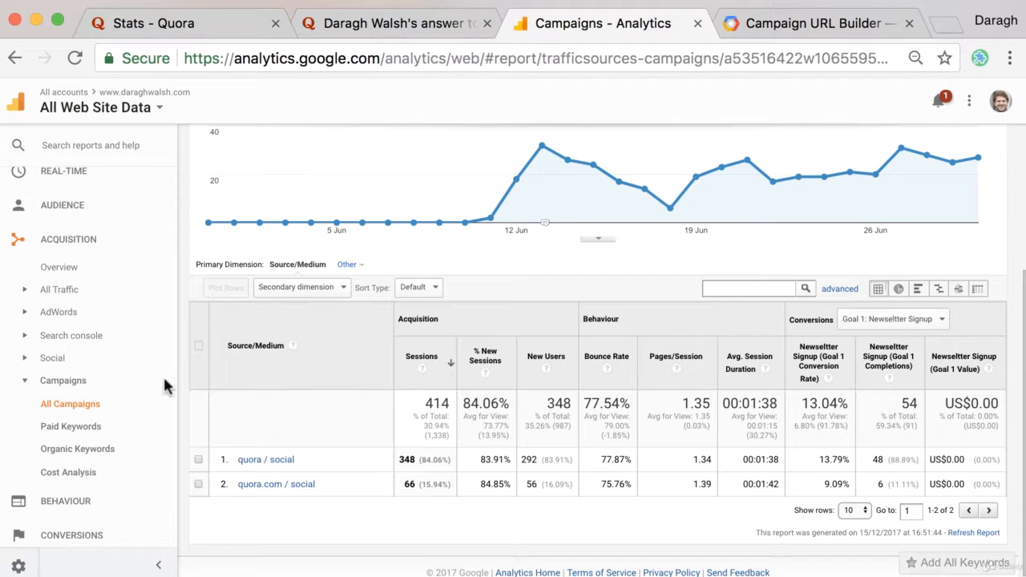
pyautogui.click(76, 408)
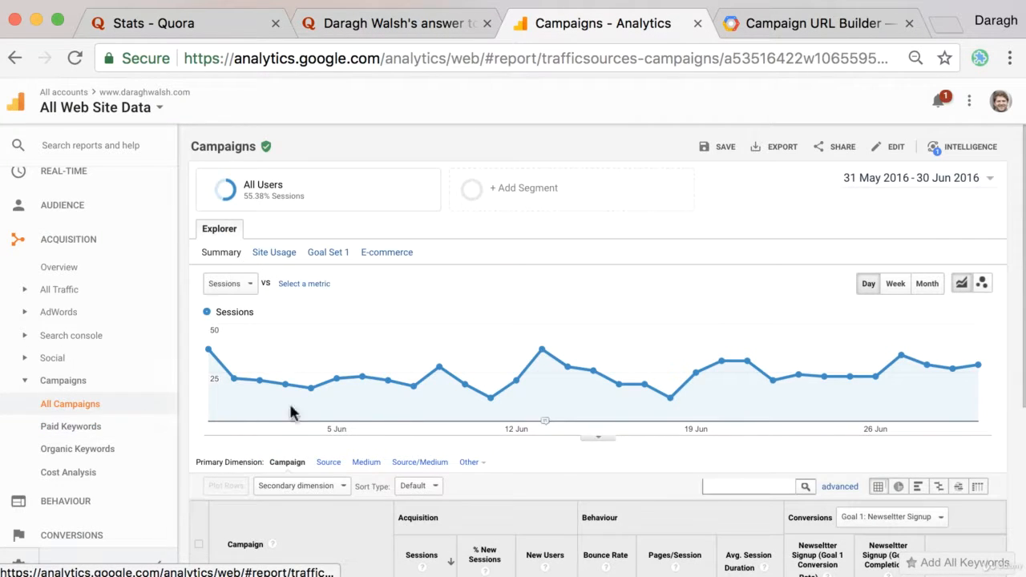
# - Check the campaign table, then switch to the Quora answer on Adwords certification and publish its update with the new link
pyautogui.scroll(-3, 293, 412)
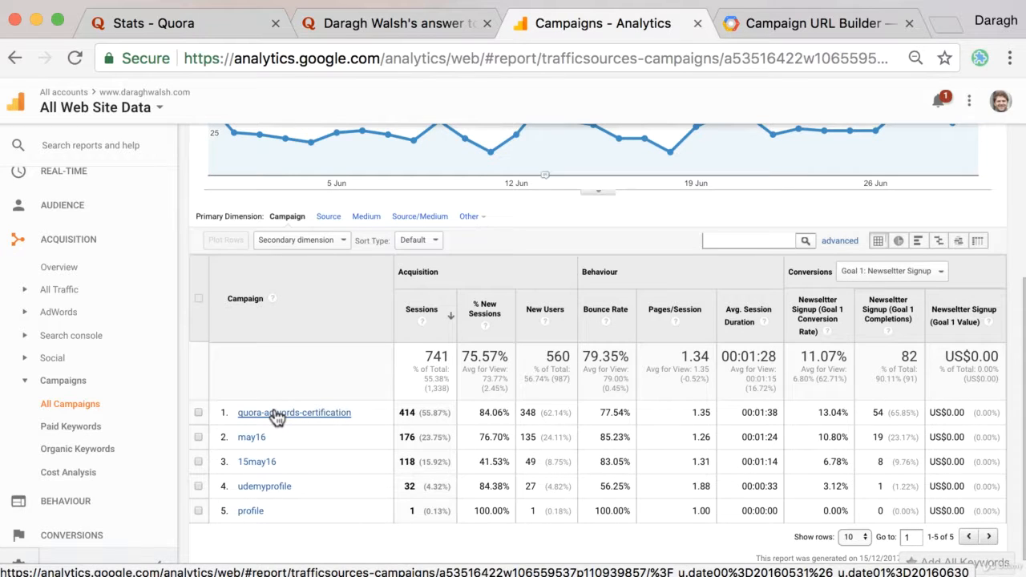
pyautogui.click(410, 26)
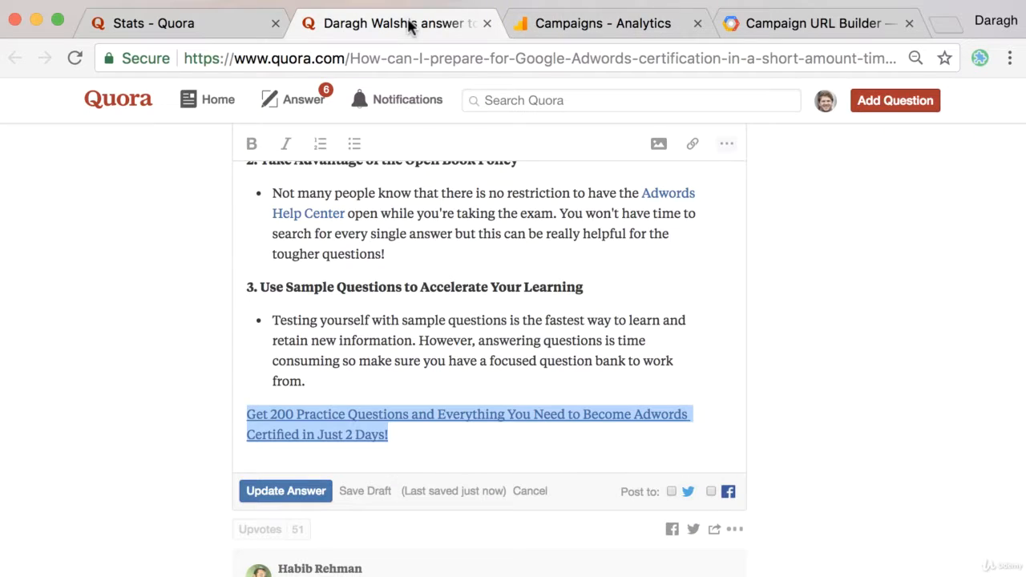
pyautogui.click(289, 490)
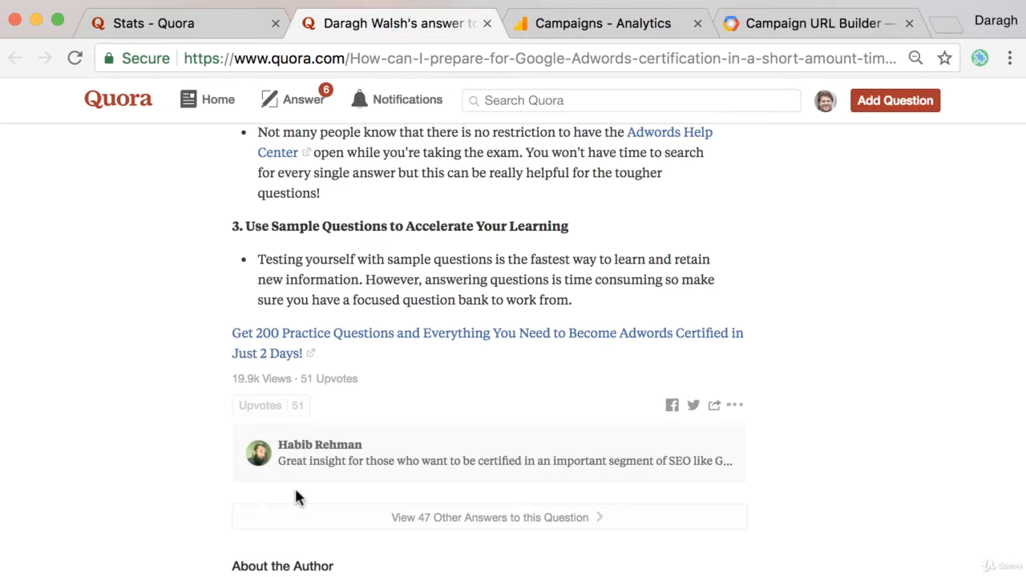
pyautogui.scroll(5, 178, 369)
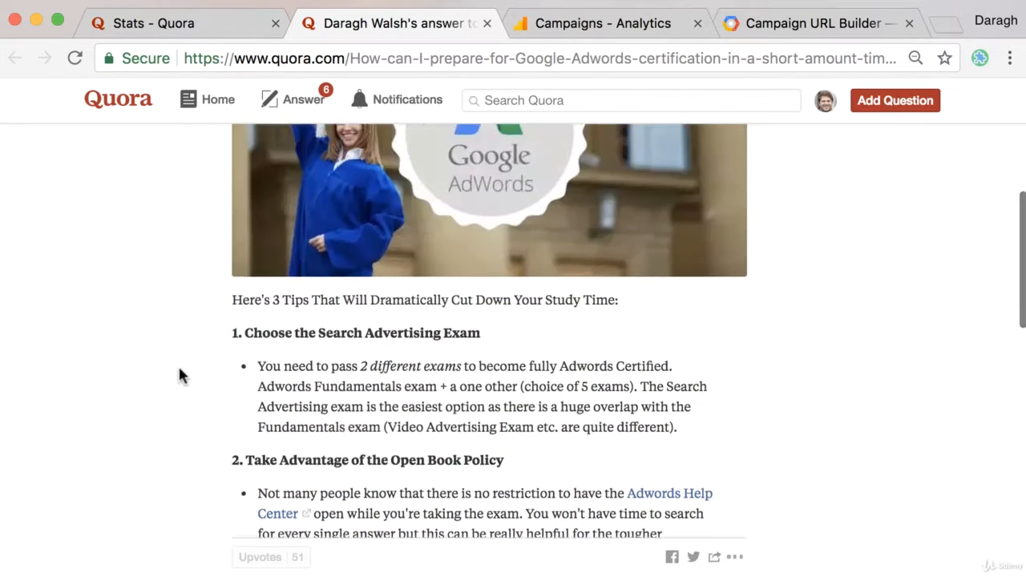
pyautogui.scroll(4, 178, 364)
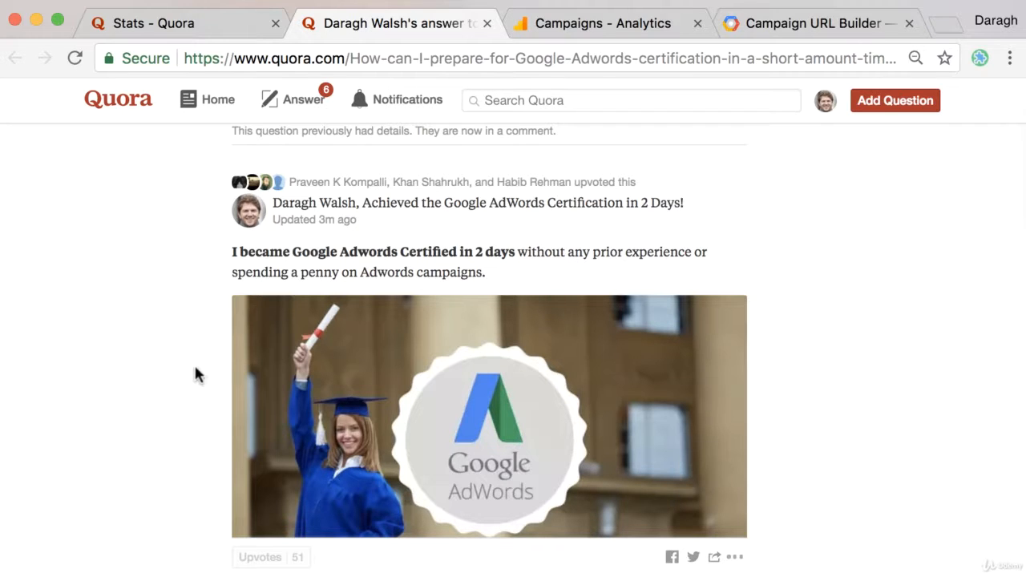
# - Compare the Quora stats of the Adwords certification answer with the campaign sessions and newsletter signups in Google Analytics
pyautogui.click(241, 43)
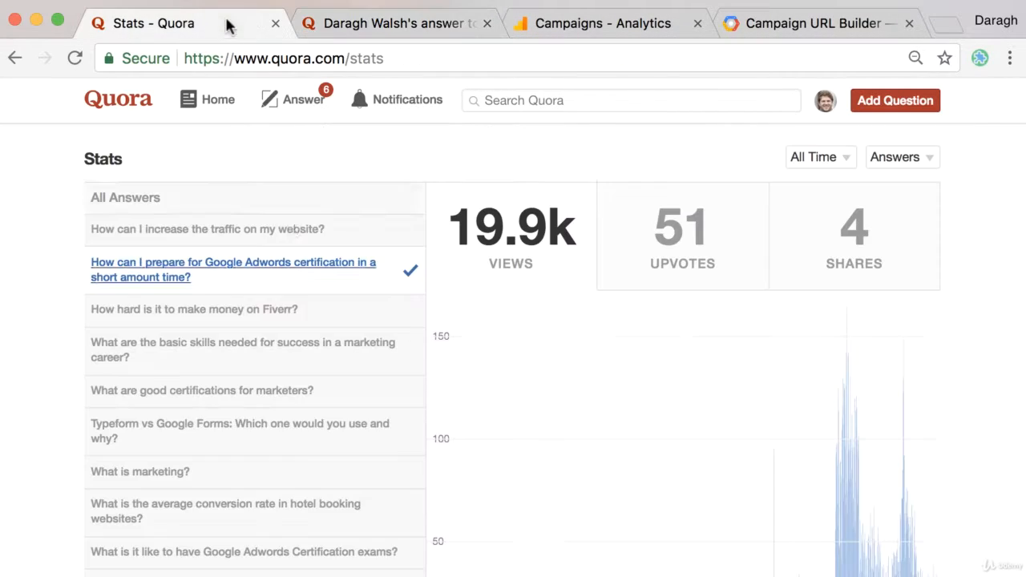
pyautogui.click(670, 29)
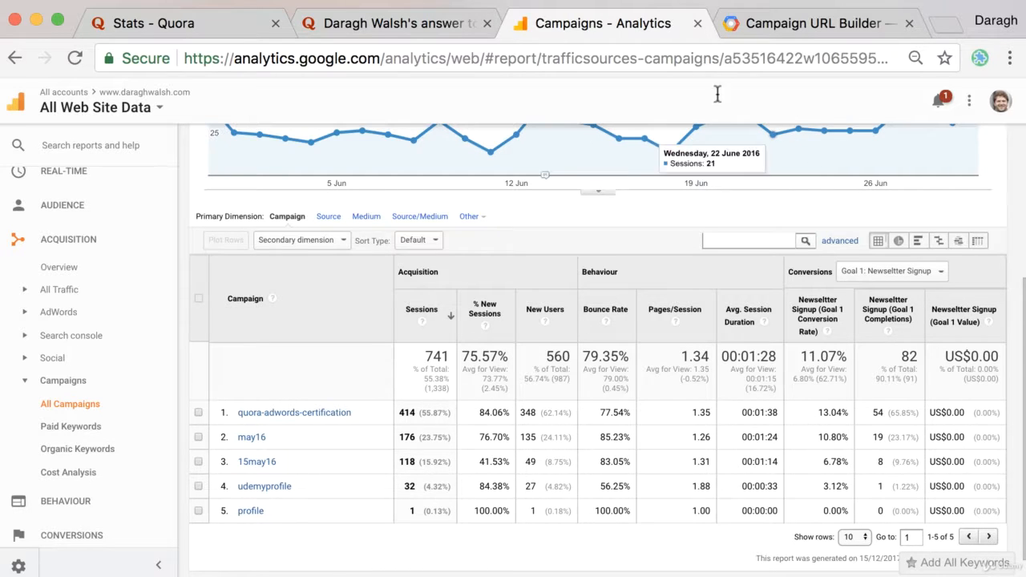
pyautogui.click(229, 28)
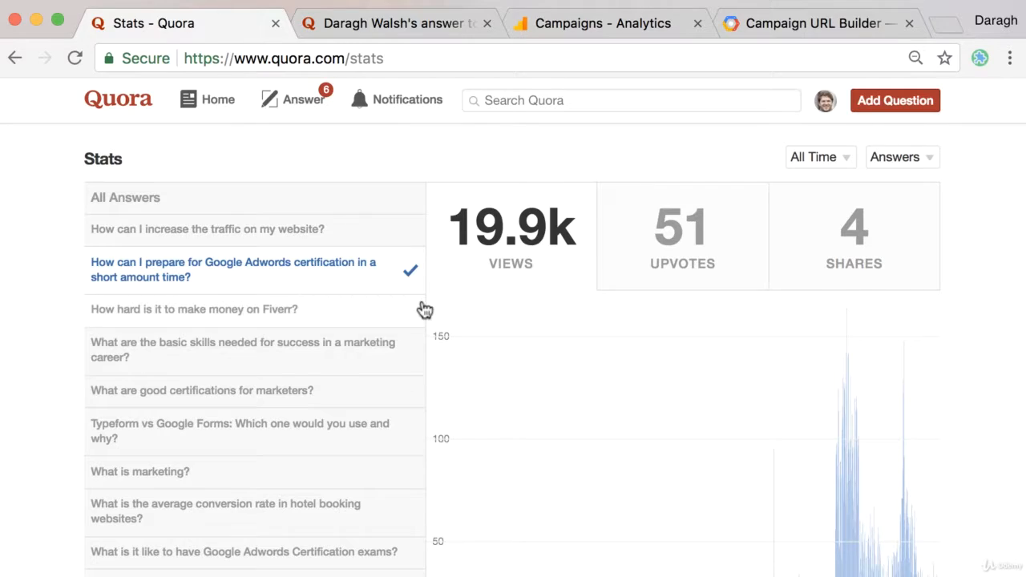
pyautogui.scroll(1, 424, 310)
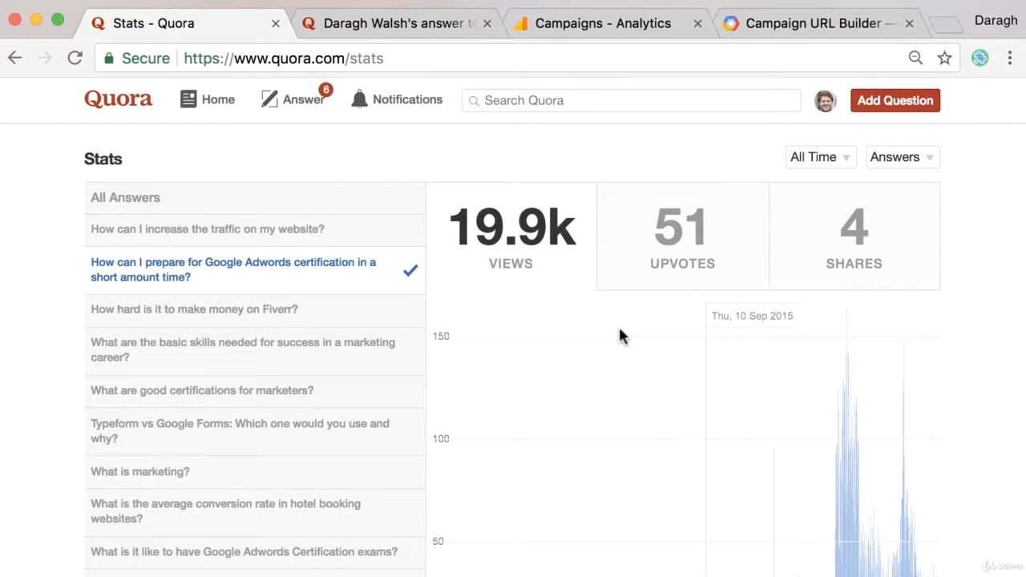
# - Review the Campaign URL Builder form and return to the All Campaigns report in Google Analytics
pyautogui.click(758, 30)
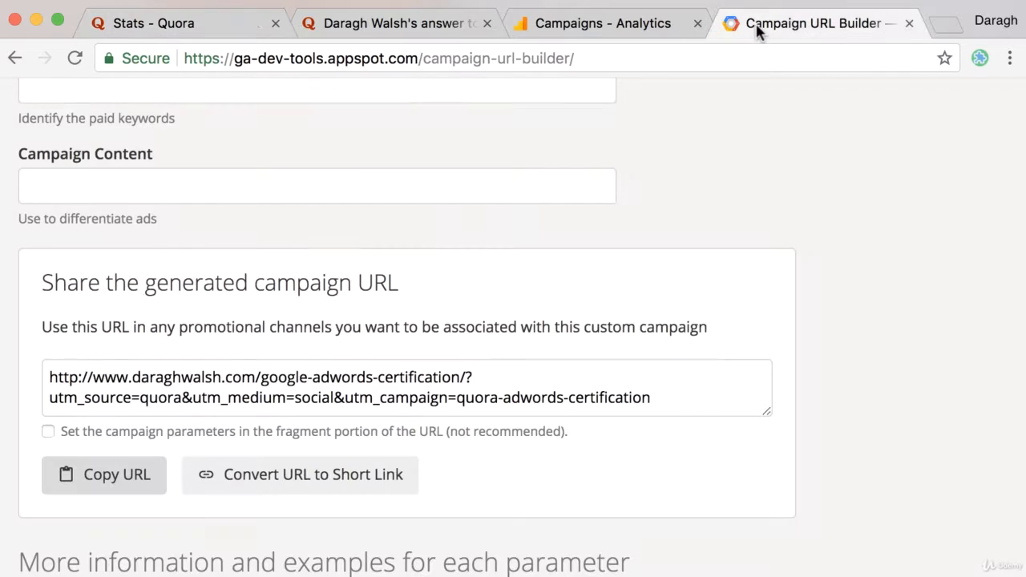
pyautogui.scroll(10, 728, 156)
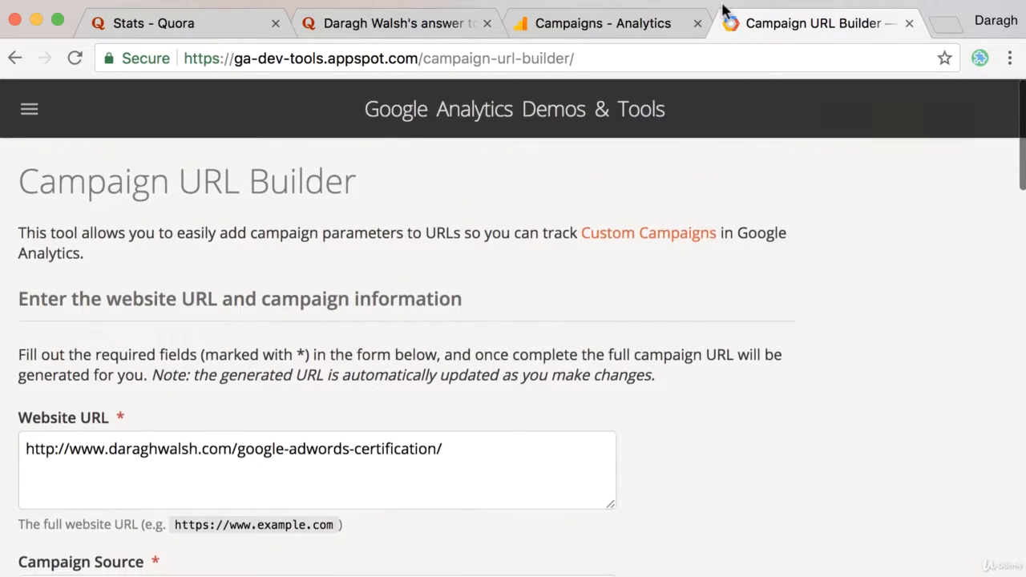
pyautogui.click(628, 28)
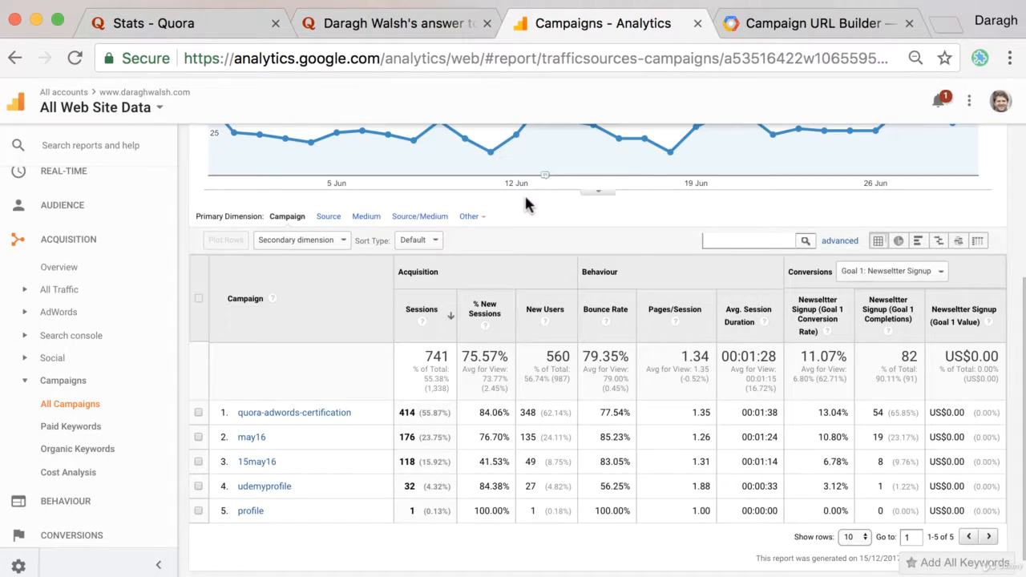